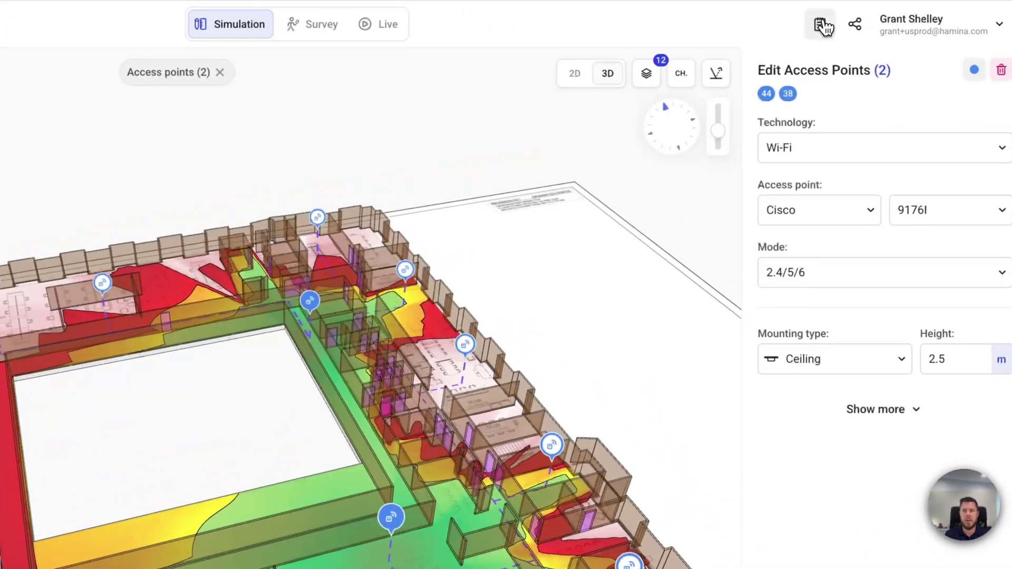
Create a new report from the top-right report menu, opening 'This is a test report for today'.
{"action": "left_click", "coordinate": [880, 17]}
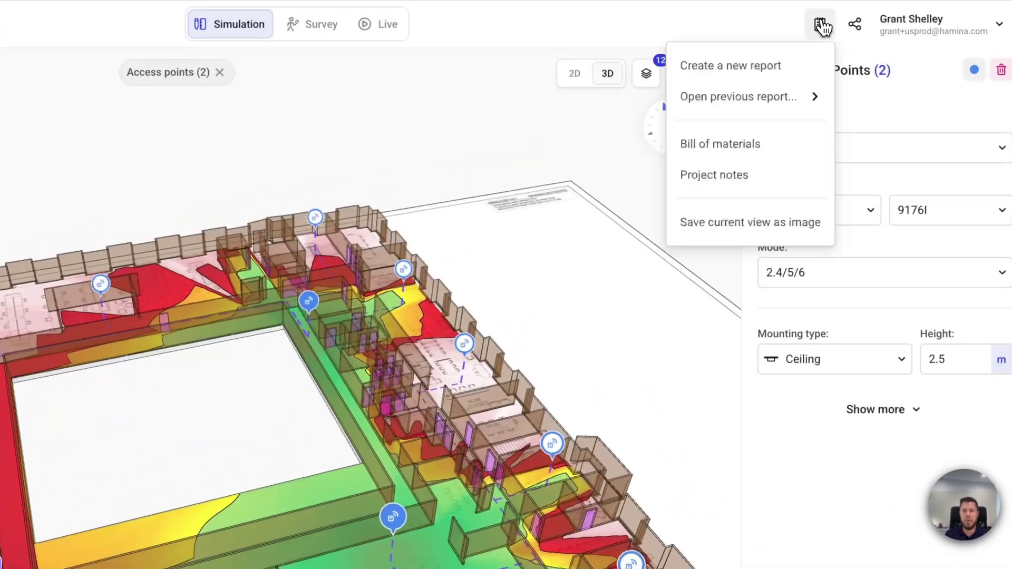
{"action": "left_click", "coordinate": [742, 74]}
{"action": "mouse_move", "coordinate": [720, 97]}
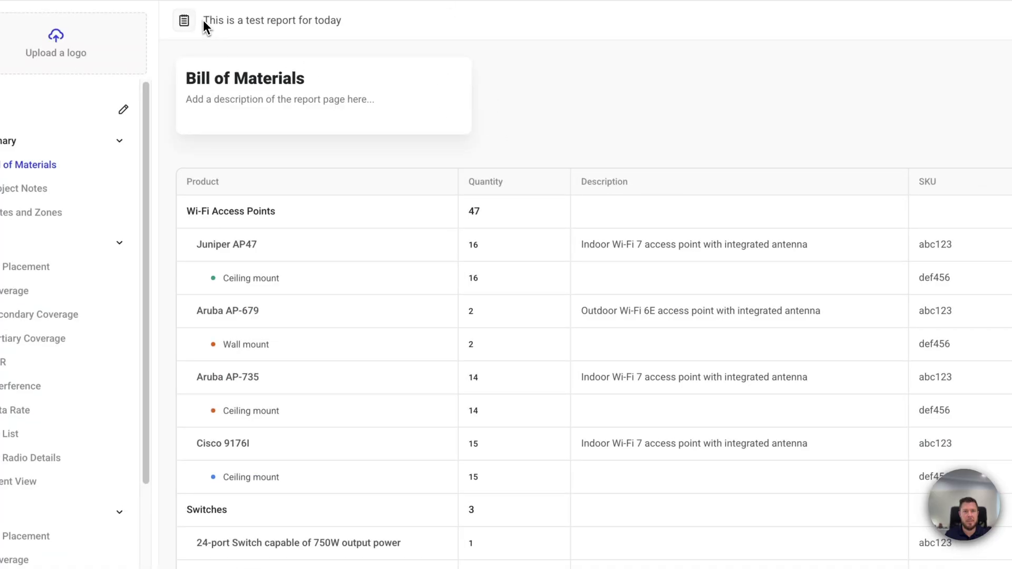
{"action": "left_click_drag", "start_coordinate": [204, 21], "coordinate": [296, 22]}
{"action": "left_click_drag", "start_coordinate": [368, 37], "coordinate": [378, 49]}
{"action": "left_click", "coordinate": [407, 32]}
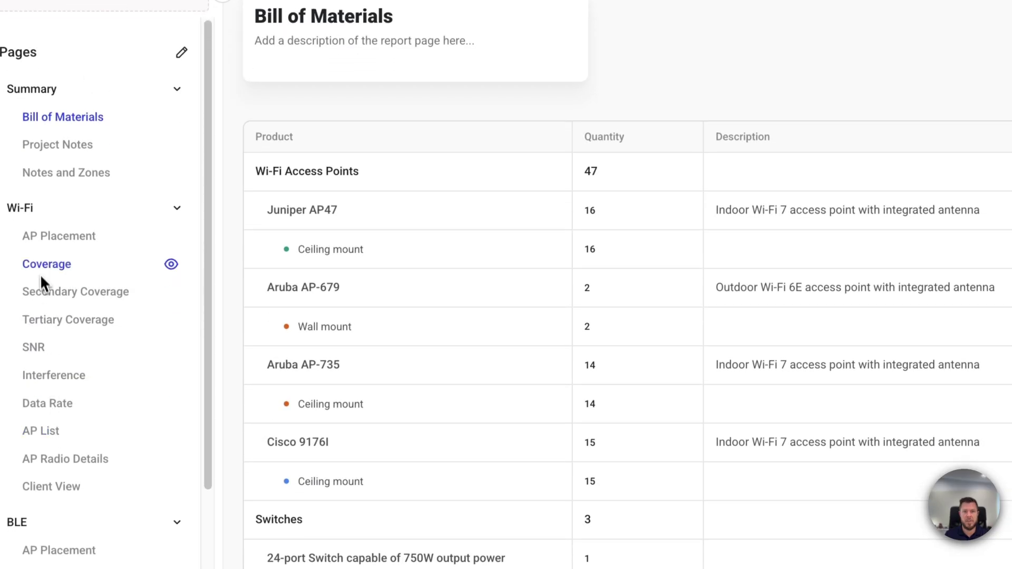
{"action": "scroll", "coordinate": [39, 266], "scroll_direction": "down", "scroll_amount": 4}
{"action": "scroll", "coordinate": [39, 261], "scroll_direction": "up", "scroll_amount": 1}
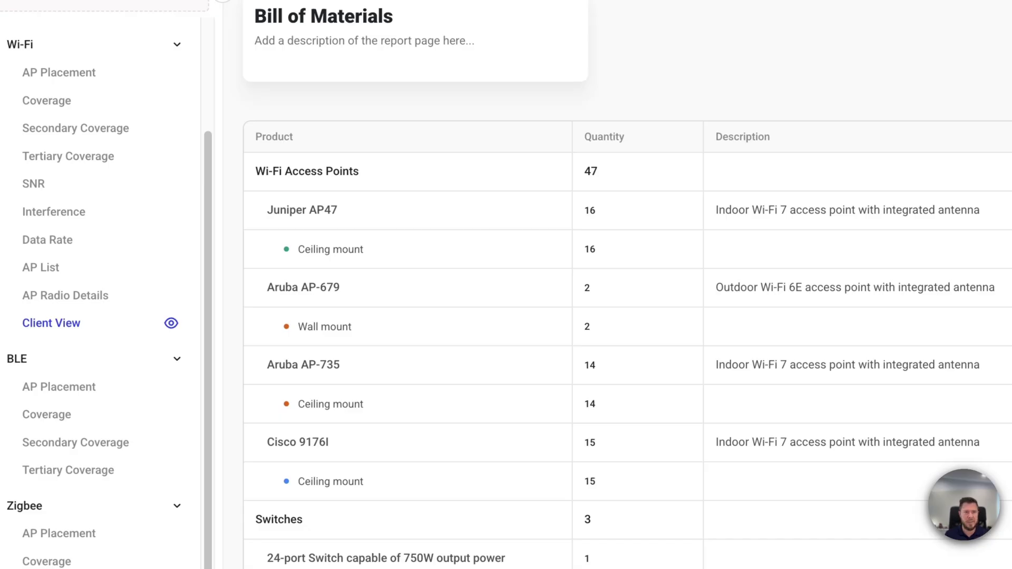
{"action": "scroll", "coordinate": [100, 295], "scroll_direction": "down", "scroll_amount": 2}
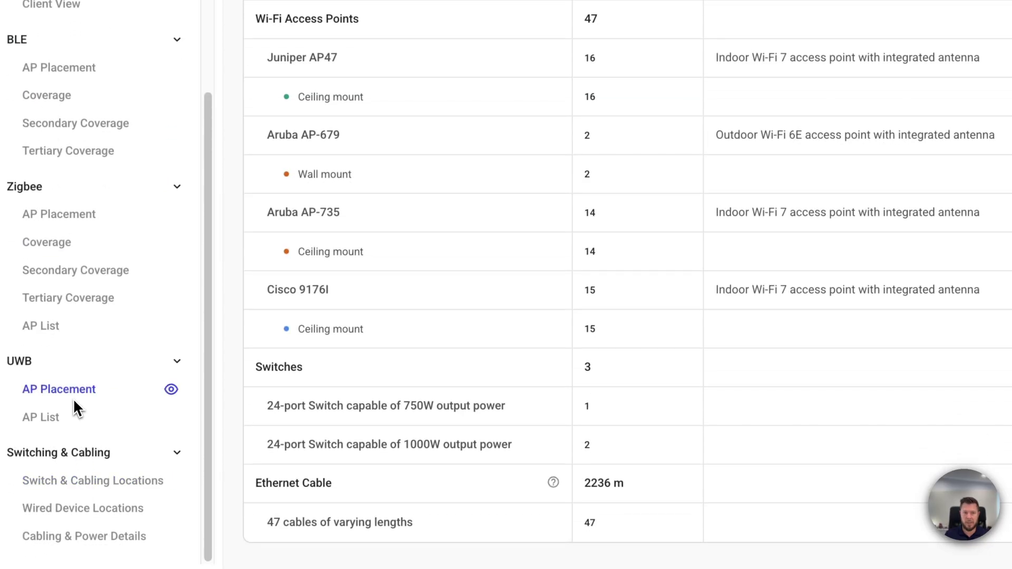
{"action": "scroll", "coordinate": [73, 397], "scroll_direction": "up", "scroll_amount": 6}
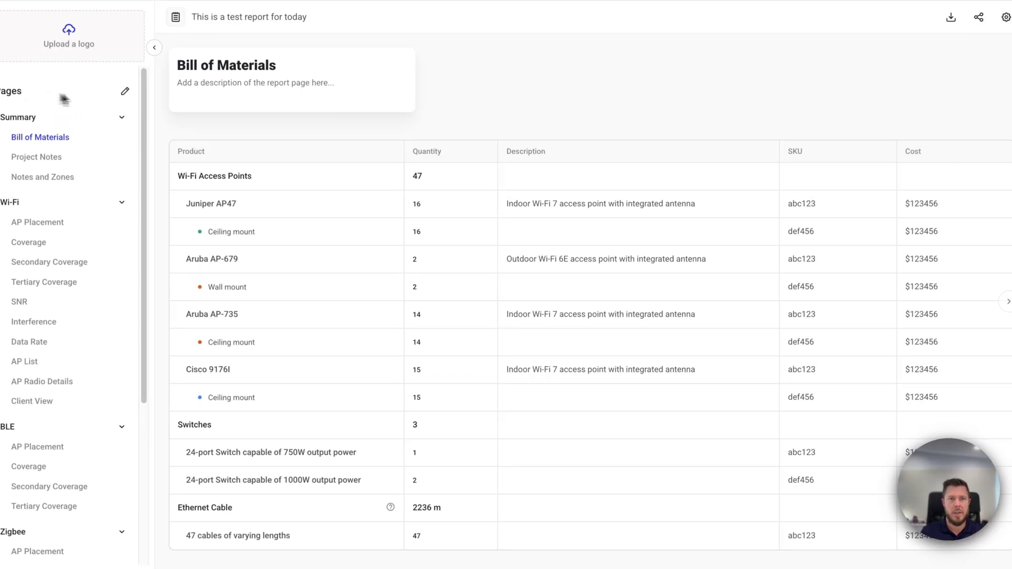
In the page list editor, hide and re-show the Bill of Materials page and Summary section.
{"action": "left_click", "coordinate": [125, 92]}
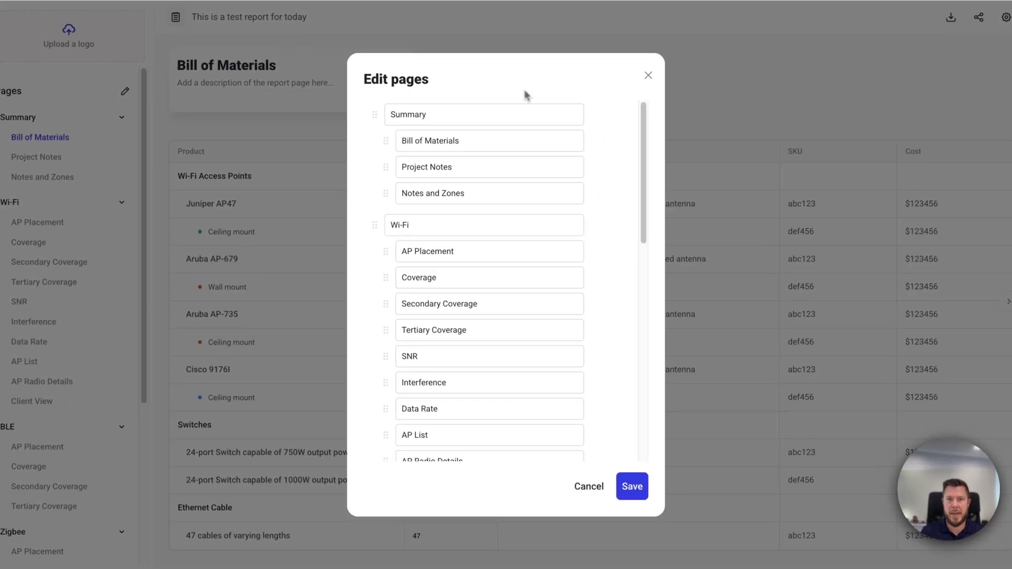
{"action": "mouse_move", "coordinate": [375, 114]}
{"action": "left_mouse_down"}
{"action": "mouse_move", "coordinate": [378, 171]}
{"action": "mouse_move", "coordinate": [345, 99]}
{"action": "mouse_move", "coordinate": [366, 181]}
{"action": "mouse_move", "coordinate": [363, 132]}
{"action": "left_mouse_up"}
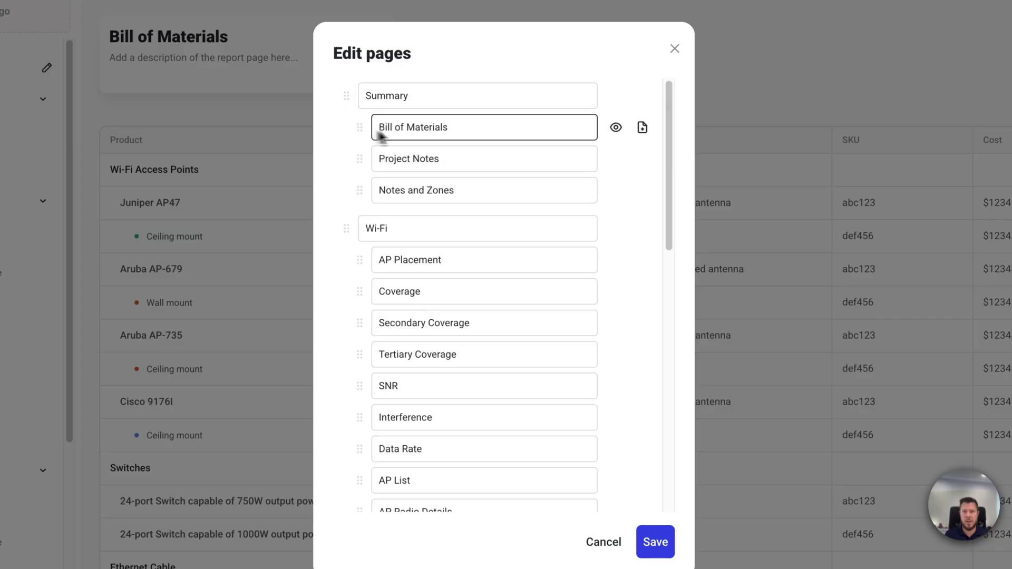
{"action": "left_click", "coordinate": [615, 131]}
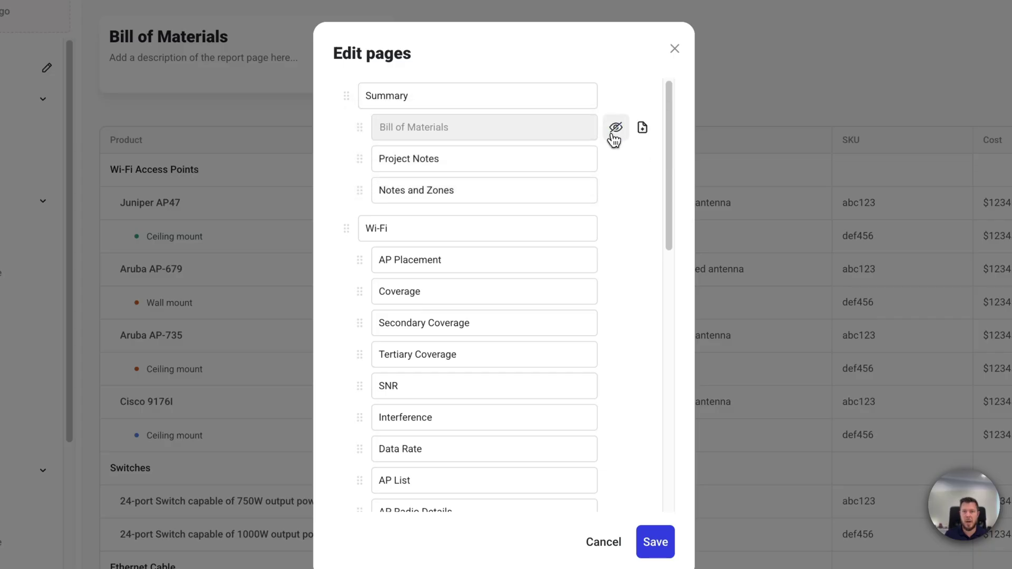
{"action": "left_click", "coordinate": [615, 131]}
{"action": "left_click", "coordinate": [615, 98]}
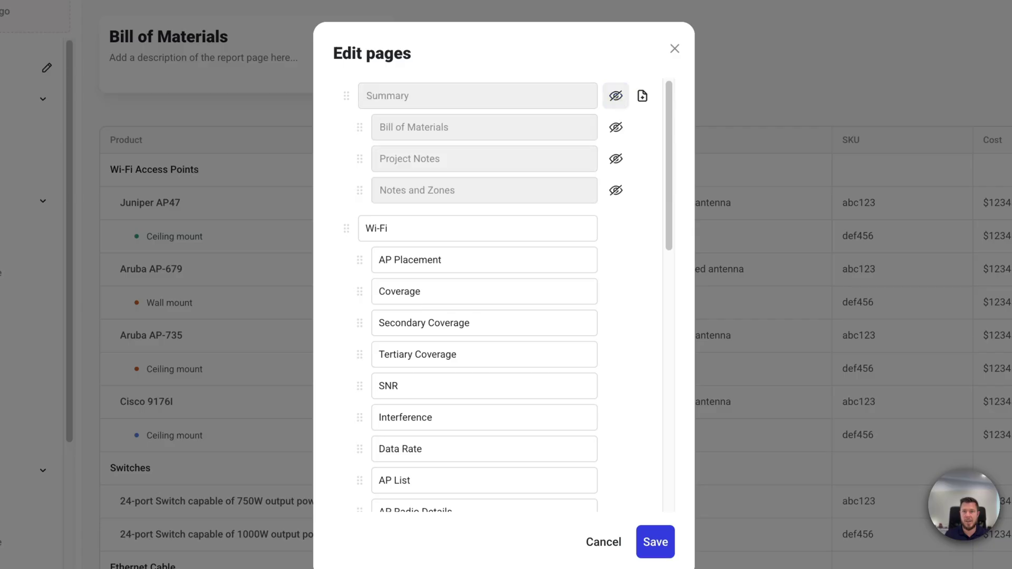
{"action": "left_click", "coordinate": [615, 98]}
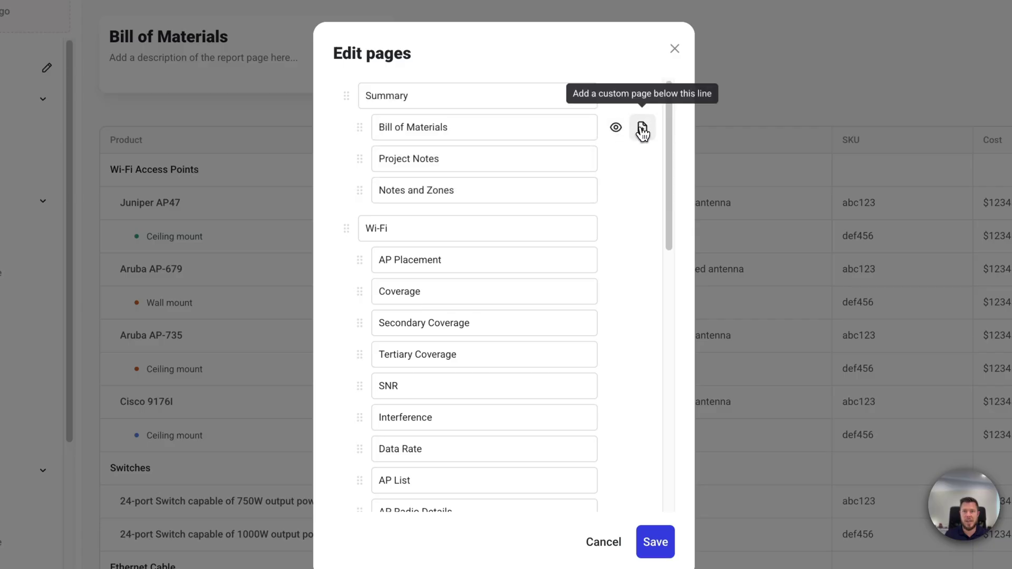
Add a custom page below Bill of Materials named 'Hamina Page'.
{"action": "left_click", "coordinate": [642, 127]}
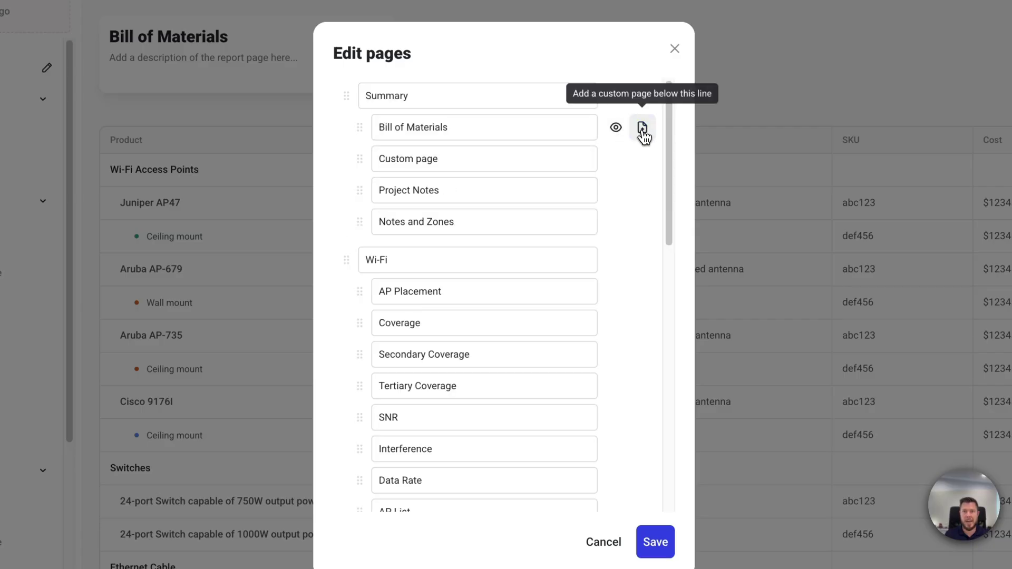
{"action": "triple_click", "coordinate": [469, 160]}
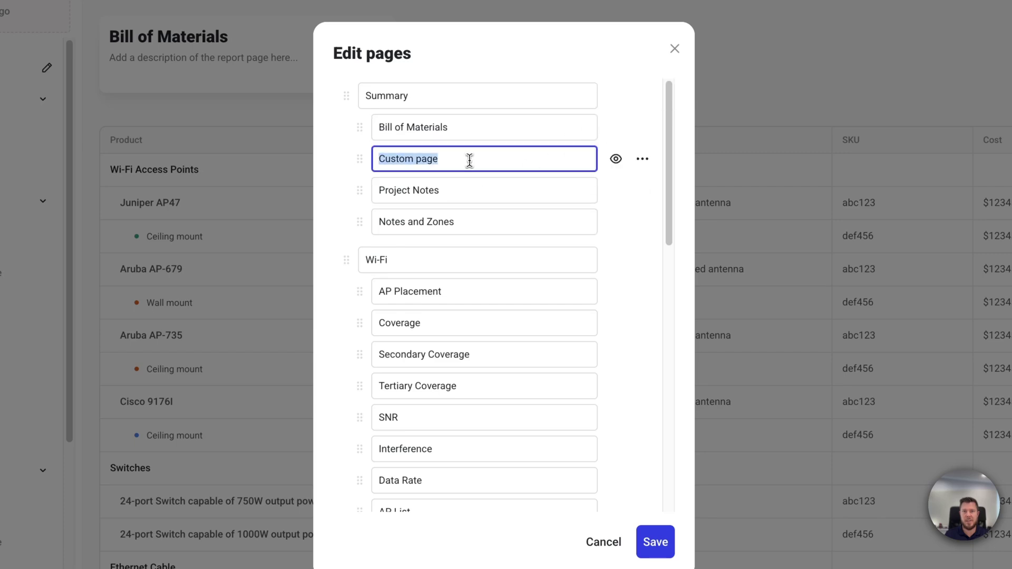
{"action": "type", "text": "Hamina Page"}
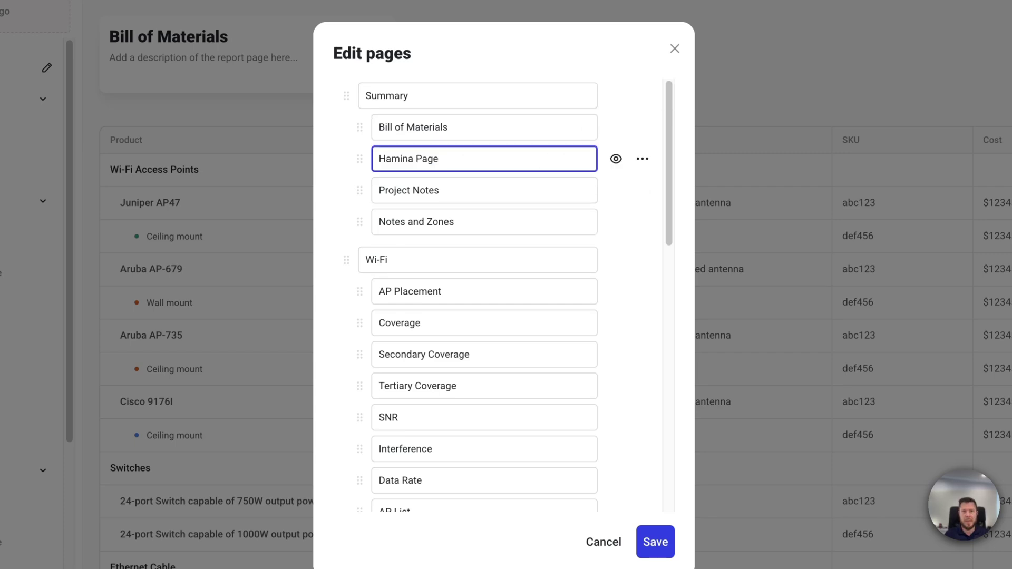
{"action": "key", "text": "Return"}
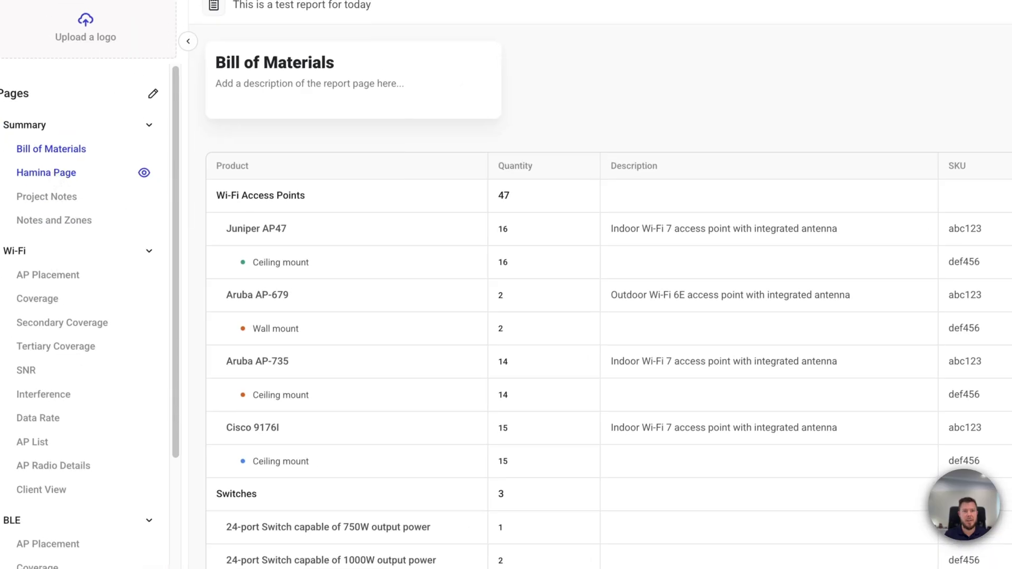
Open Hamina Page, try the markdown editor, then cancel without saving changes.
{"action": "left_click", "coordinate": [47, 173]}
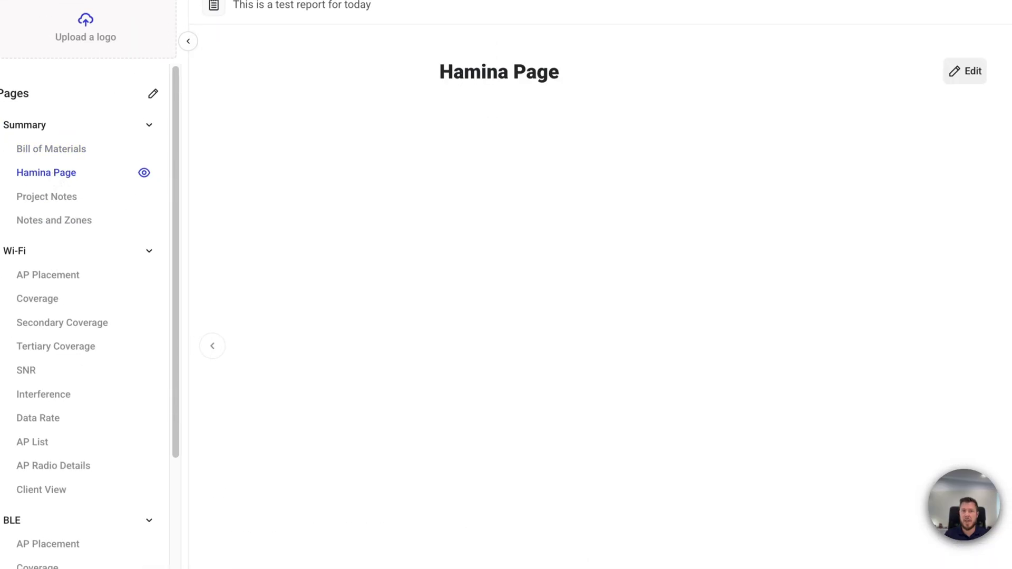
{"action": "left_click", "coordinate": [973, 72]}
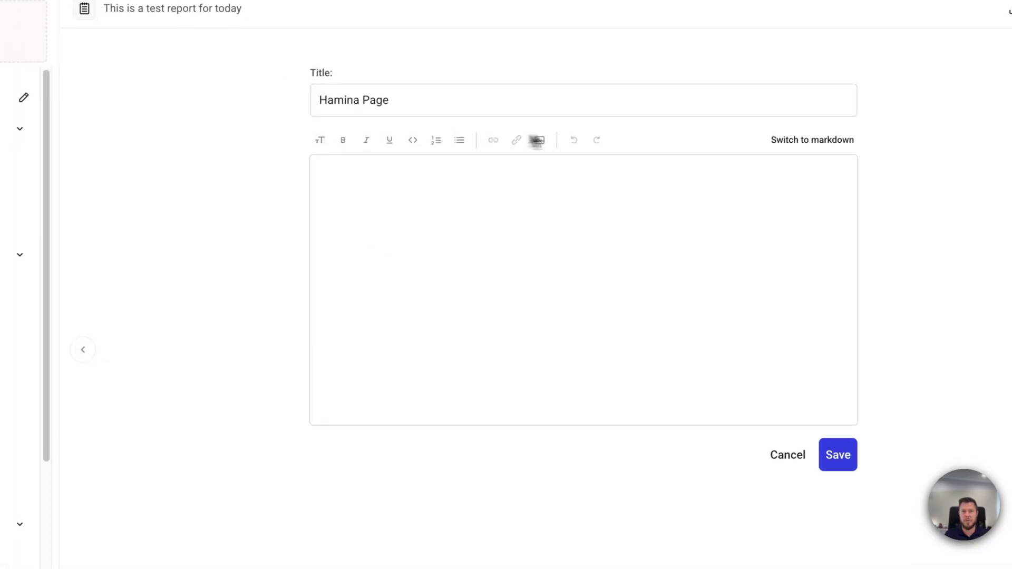
{"action": "left_click", "coordinate": [793, 141]}
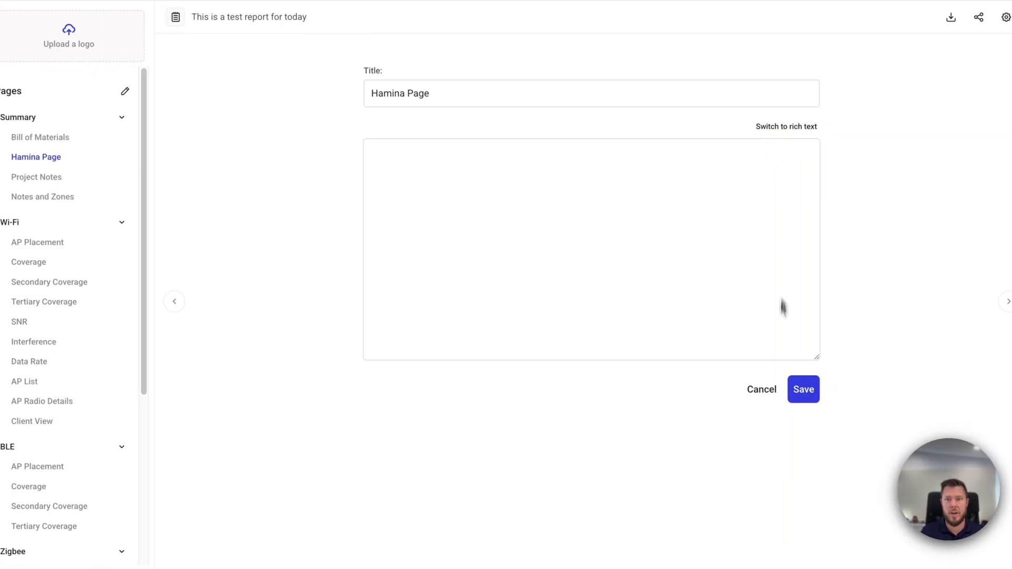
{"action": "left_click", "coordinate": [771, 390]}
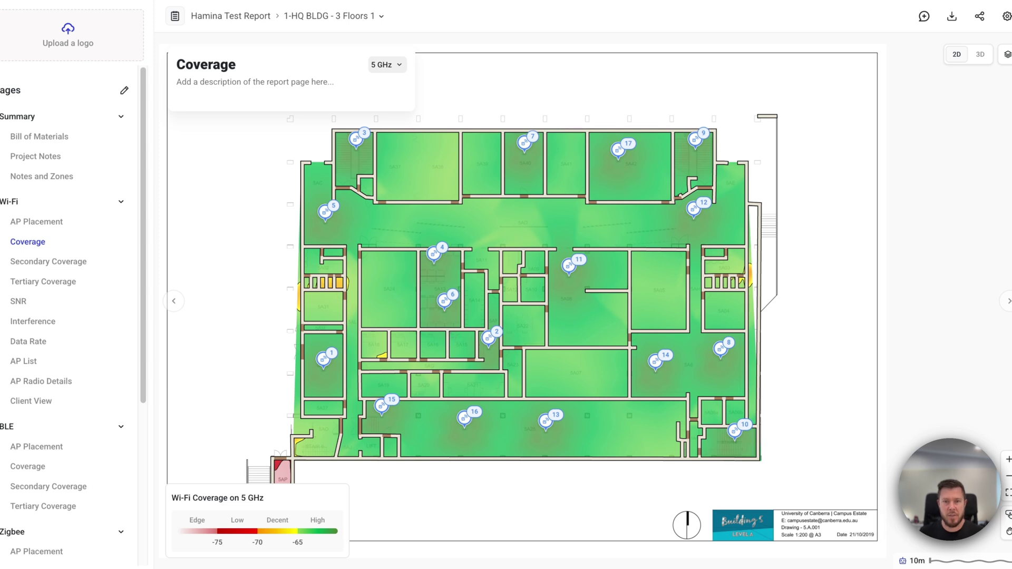
Zoom the 5 GHz Coverage floor plan and inspect access point 5, then deselect it.
{"action": "scroll", "coordinate": [443, 318], "scroll_direction": "up", "scroll_amount": 1}
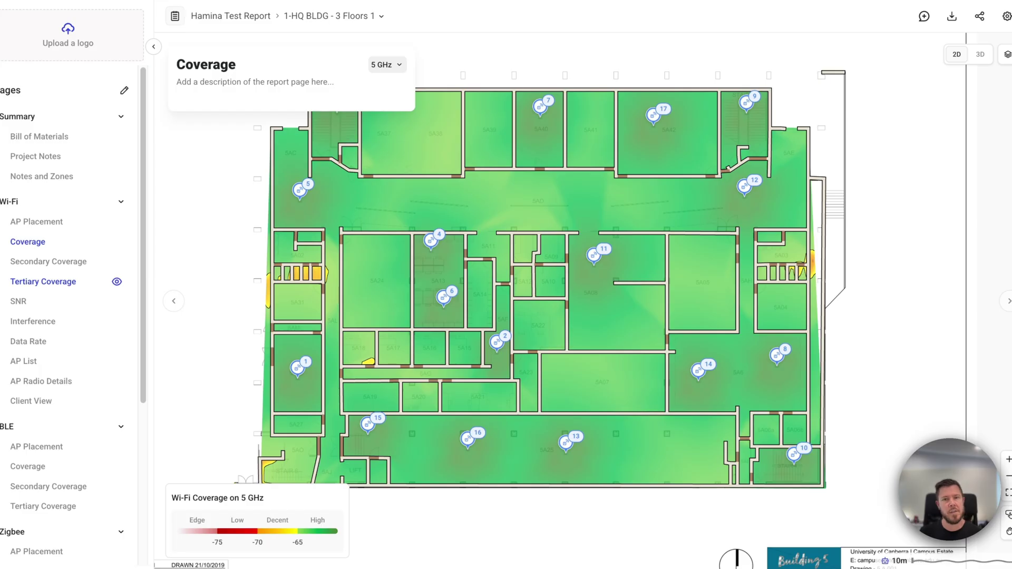
{"action": "left_click", "coordinate": [302, 192]}
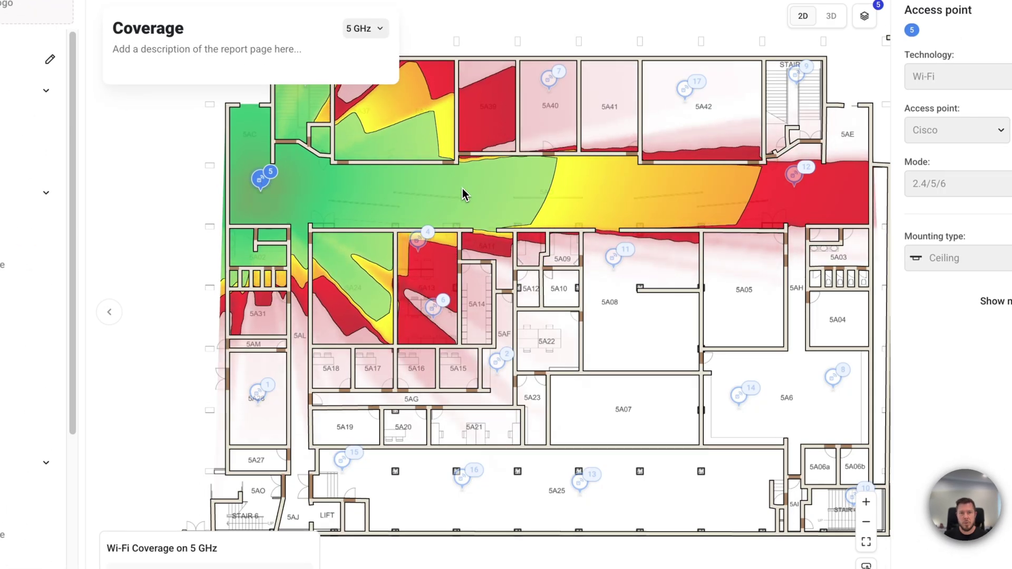
{"action": "left_click", "coordinate": [526, 185]}
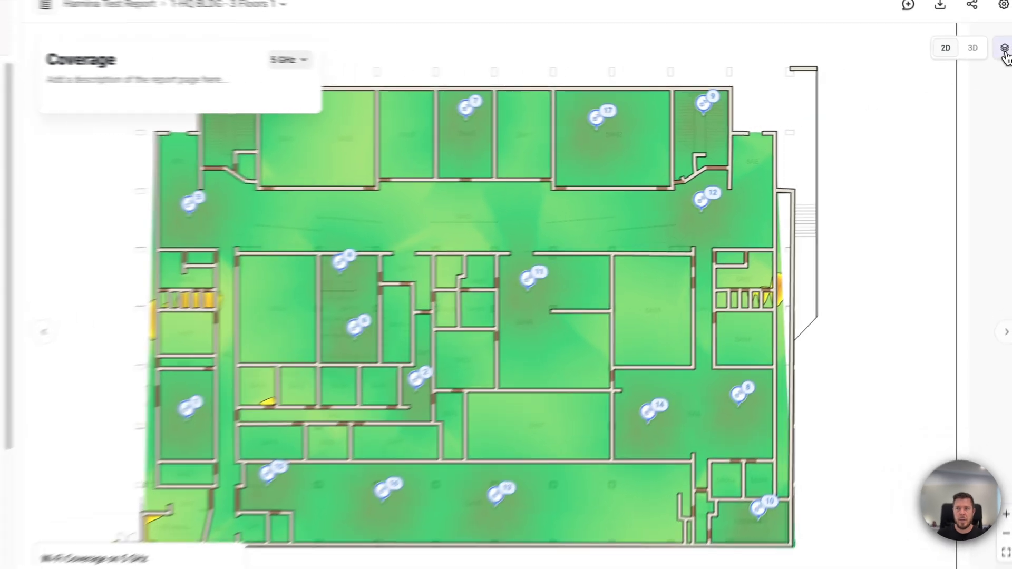
Turn on the cable runs, switches with labels, and cable trays layers on the floor plan.
{"action": "left_click", "coordinate": [1007, 54]}
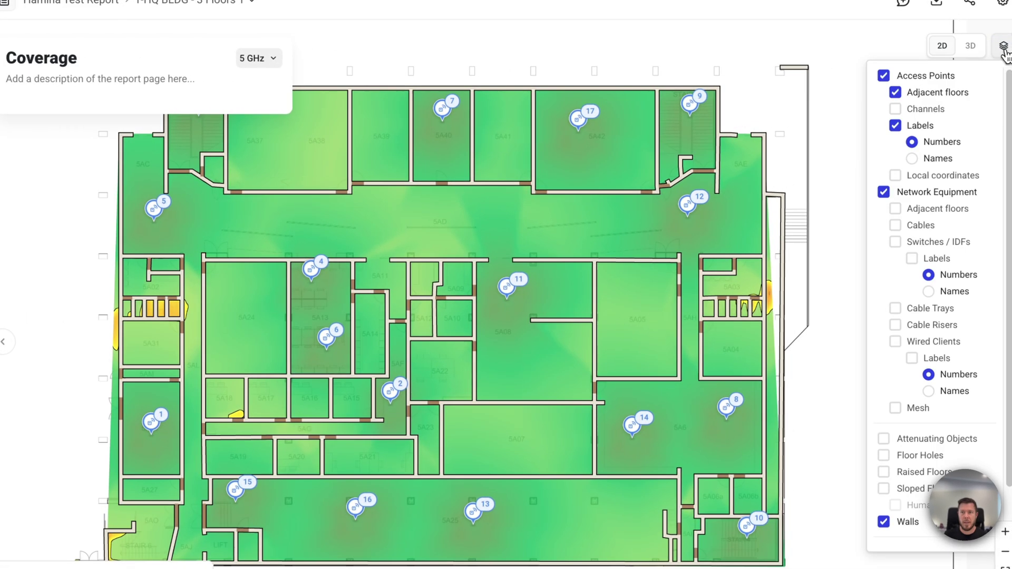
{"action": "left_click", "coordinate": [896, 226]}
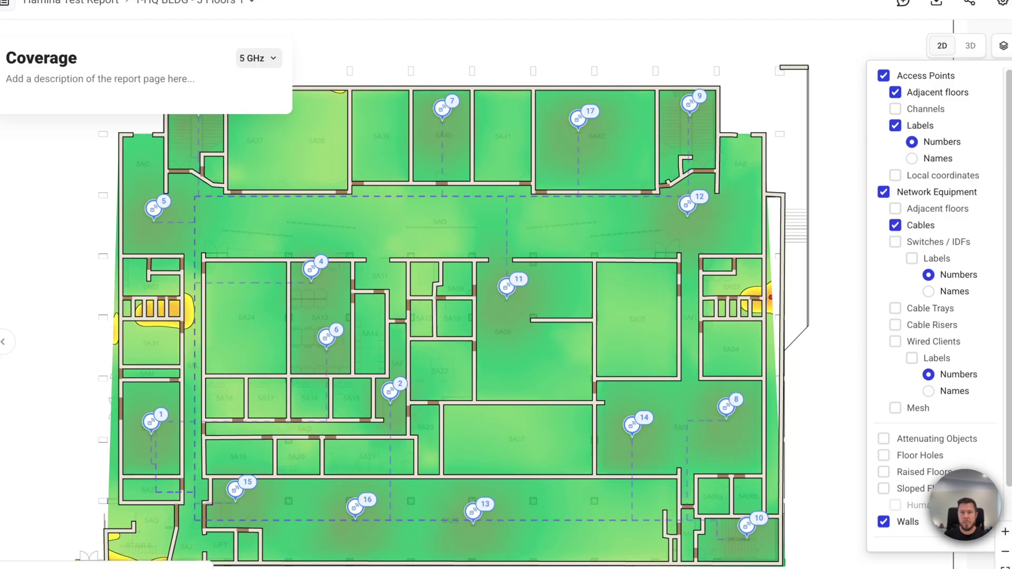
{"action": "left_click", "coordinate": [896, 243]}
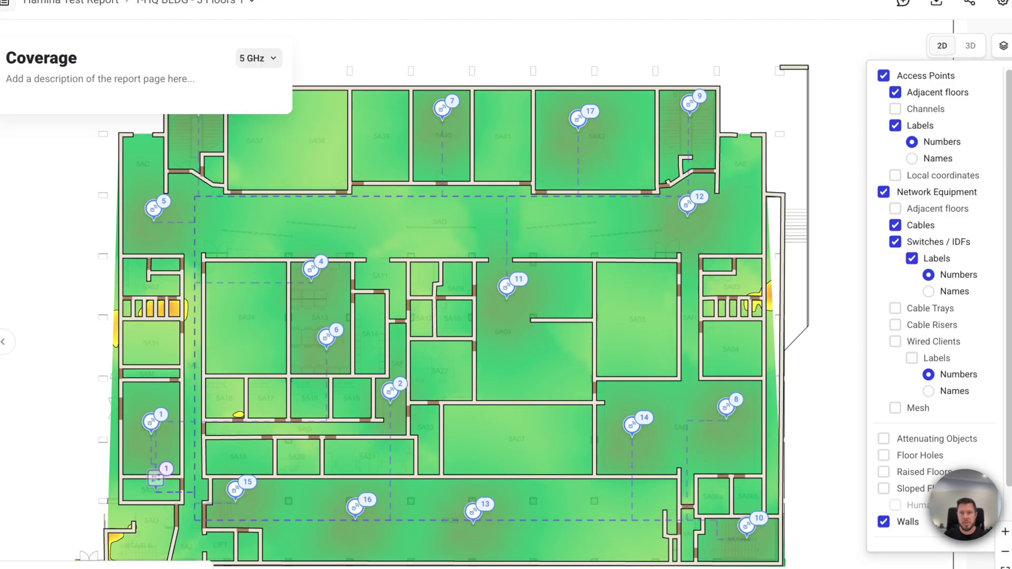
{"action": "left_click", "coordinate": [895, 310]}
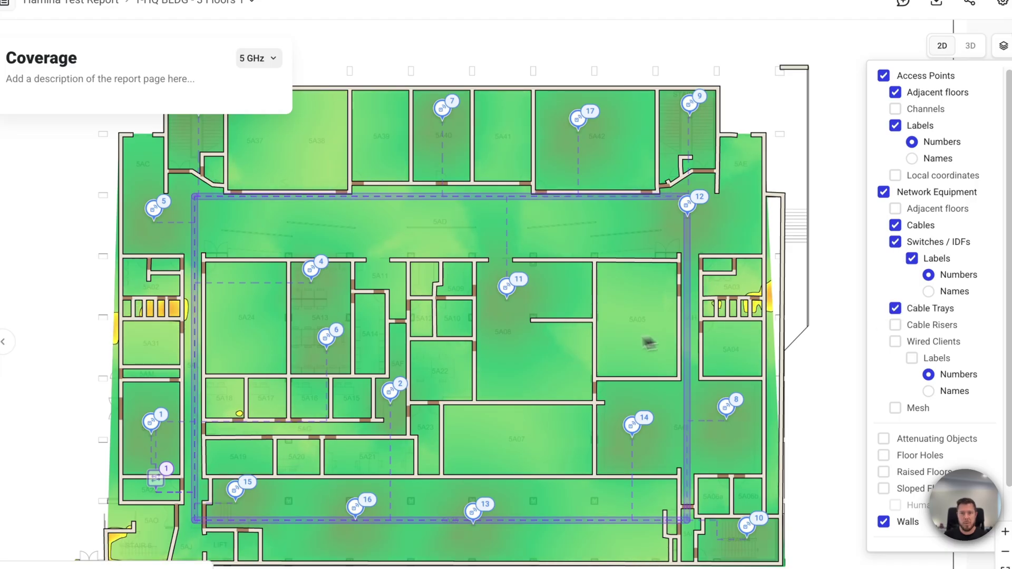
Zoom around the coverage heatmap and close the layer visibility options.
{"action": "scroll", "coordinate": [518, 369], "scroll_direction": "up", "scroll_amount": 3}
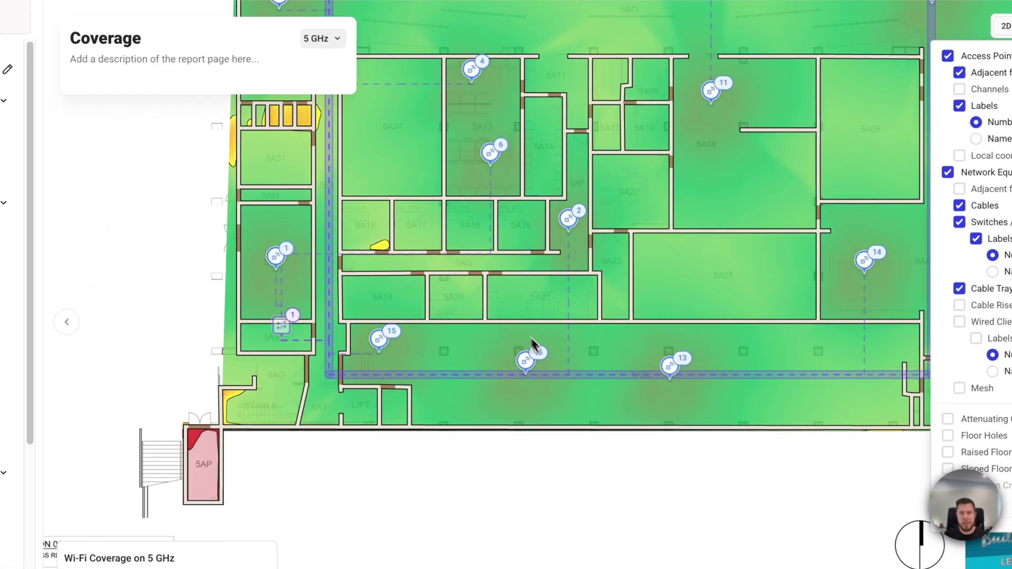
{"action": "scroll", "coordinate": [727, 287], "scroll_direction": "down", "scroll_amount": 3}
{"action": "scroll", "coordinate": [720, 435], "scroll_direction": "up", "scroll_amount": 3}
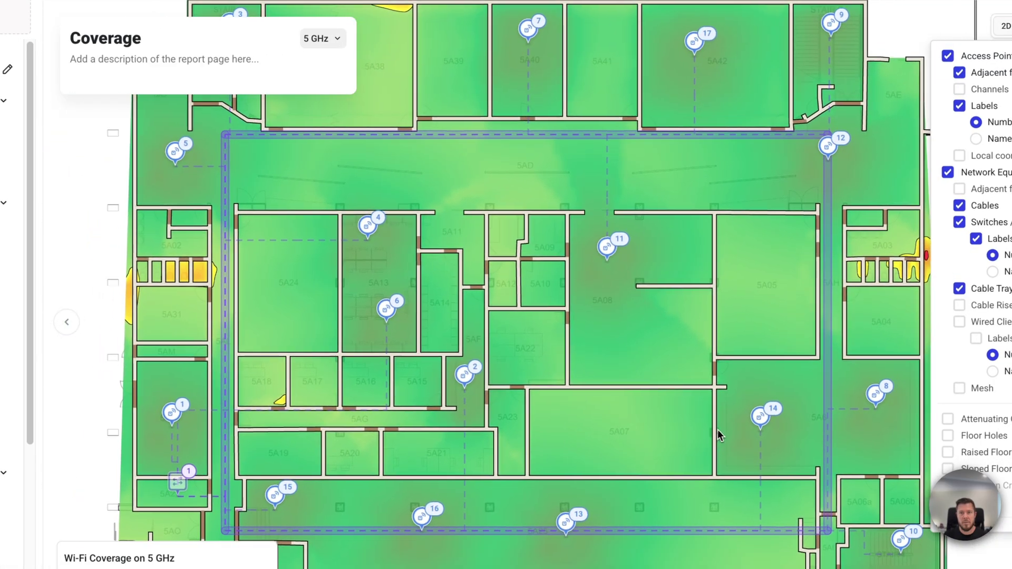
{"action": "scroll", "coordinate": [719, 435], "scroll_direction": "down", "scroll_amount": 3}
{"action": "scroll", "coordinate": [622, 340], "scroll_direction": "up", "scroll_amount": 3}
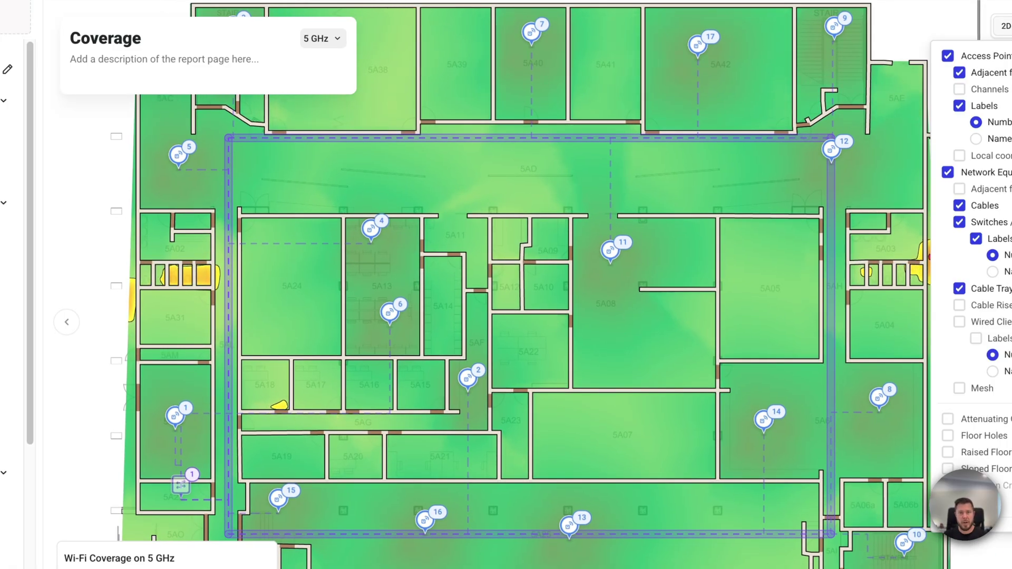
{"action": "key", "text": "Escape"}
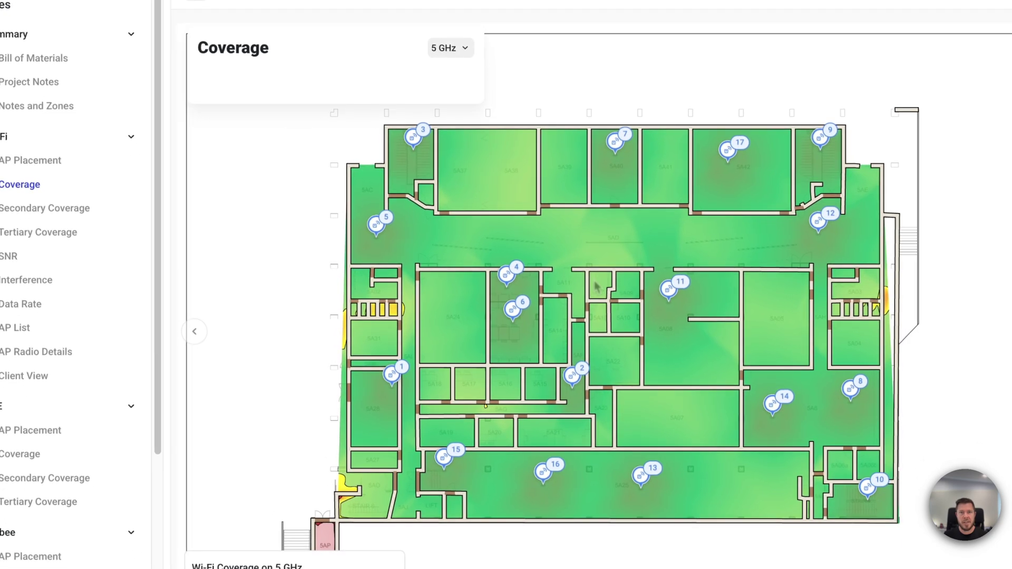
Pan the coverage map toward the left wing and open the layer visibility options.
{"action": "scroll", "coordinate": [500, 235], "scroll_direction": "up", "scroll_amount": 4}
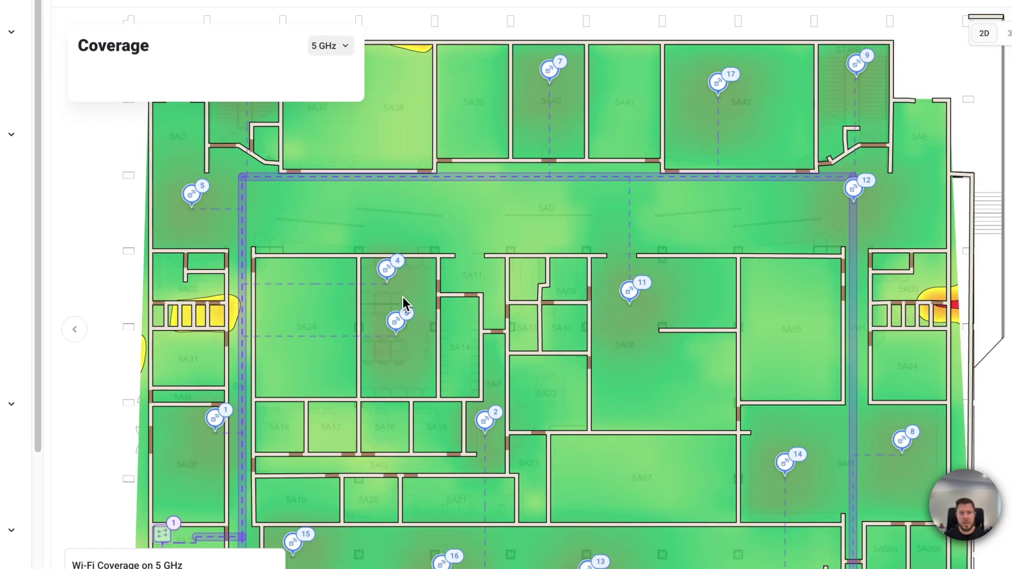
{"action": "left_click_drag", "start_coordinate": [523, 298], "coordinate": [627, 358]}
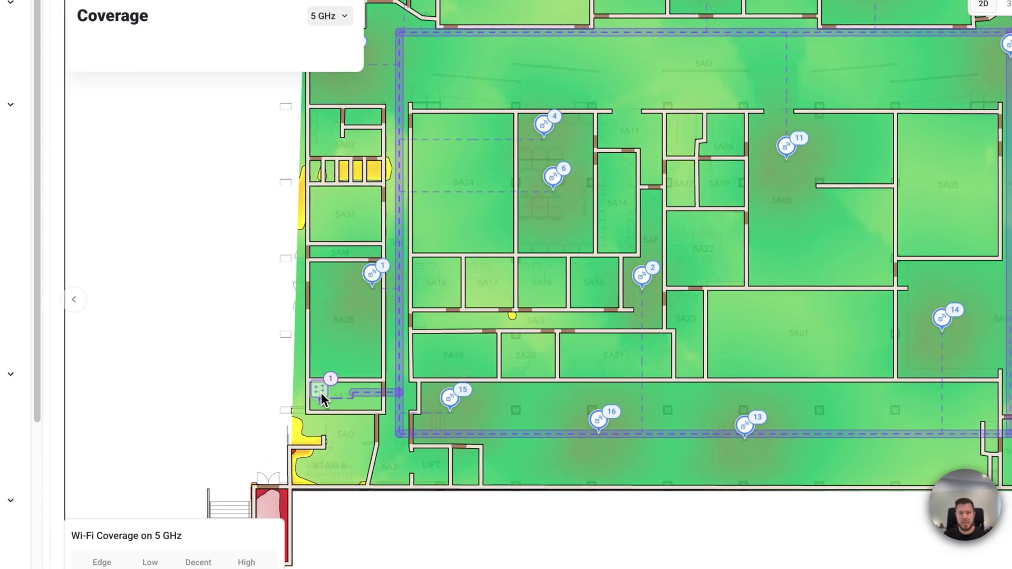
{"action": "left_click_drag", "start_coordinate": [693, 303], "coordinate": [617, 326]}
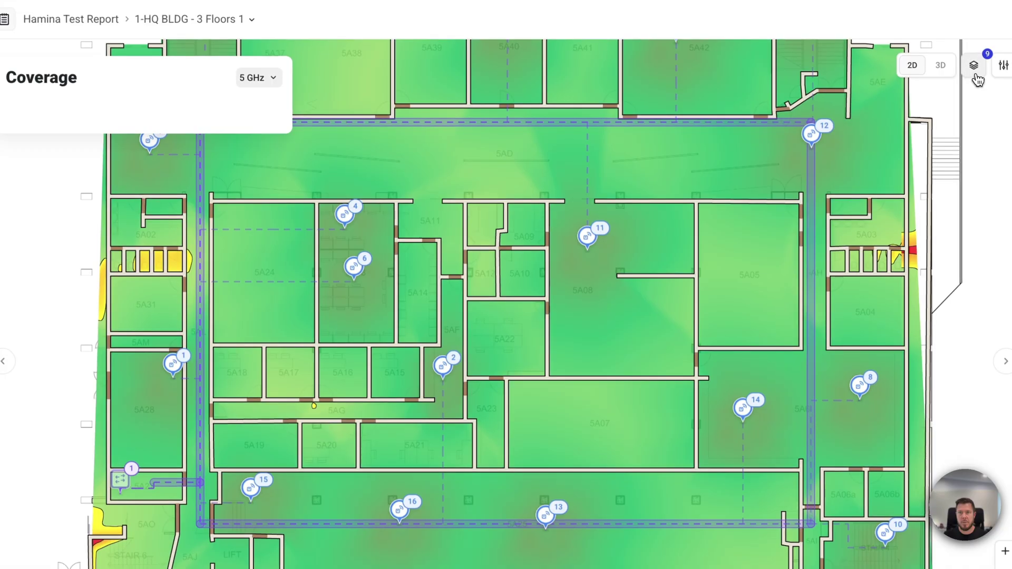
{"action": "left_click", "coordinate": [975, 74]}
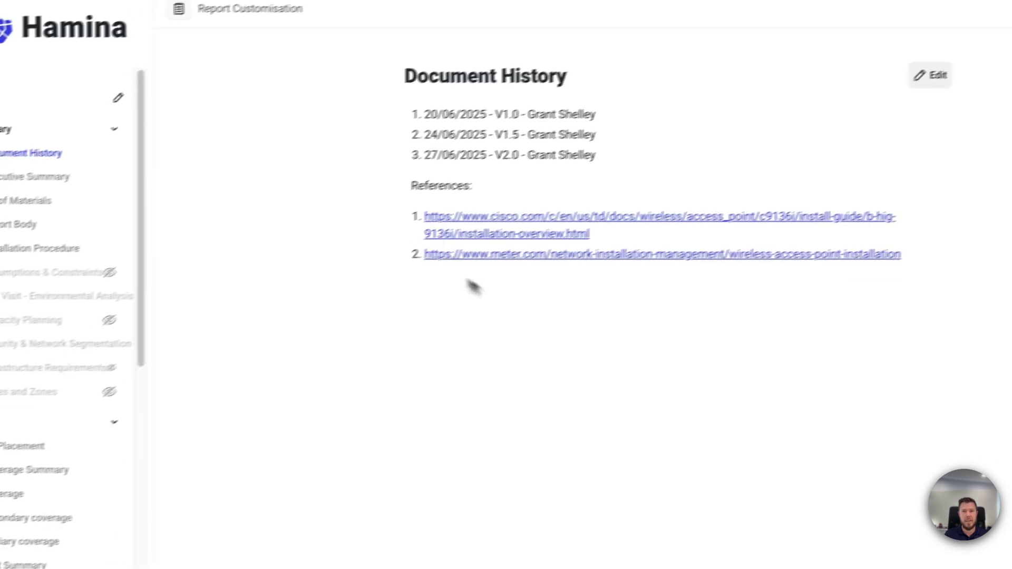
Select the Document History entries, then open and scroll through the Executive Summary.
{"action": "left_click_drag", "start_coordinate": [430, 126], "coordinate": [443, 138]}
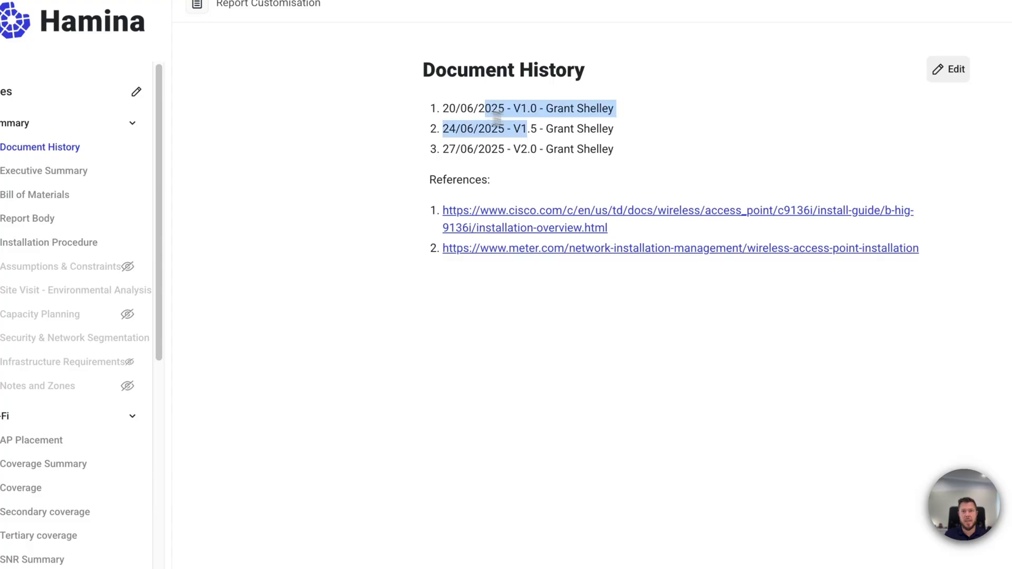
{"action": "left_click_drag", "start_coordinate": [498, 118], "coordinate": [588, 163]}
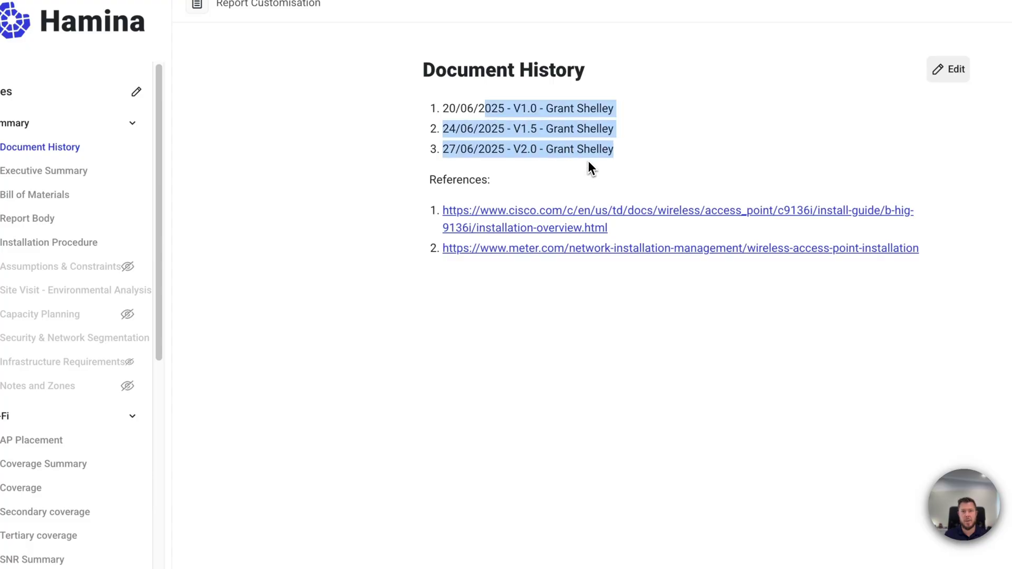
{"action": "left_click", "coordinate": [79, 171]}
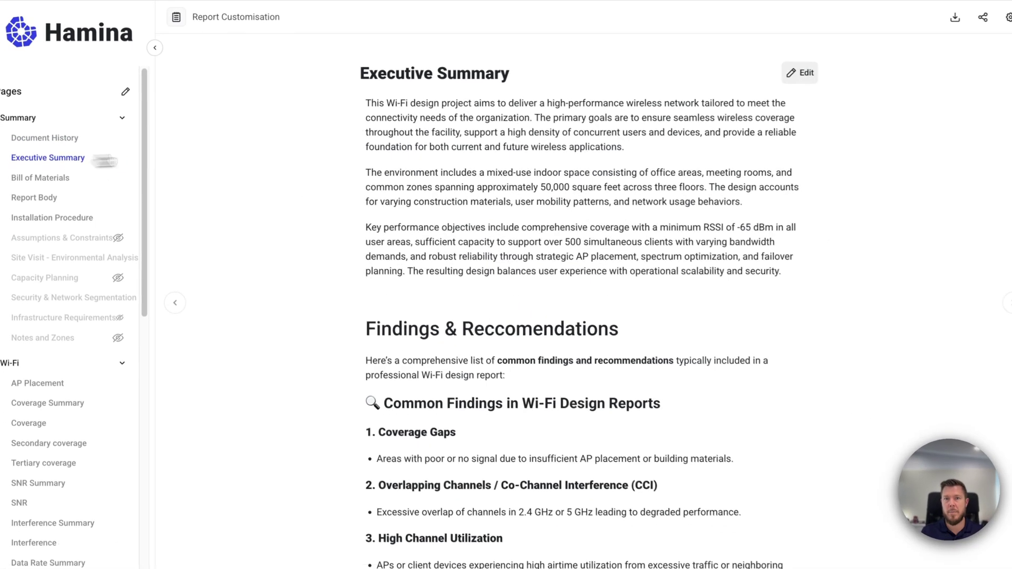
{"action": "left_click_drag", "start_coordinate": [458, 116], "coordinate": [623, 202]}
{"action": "left_click", "coordinate": [624, 202]}
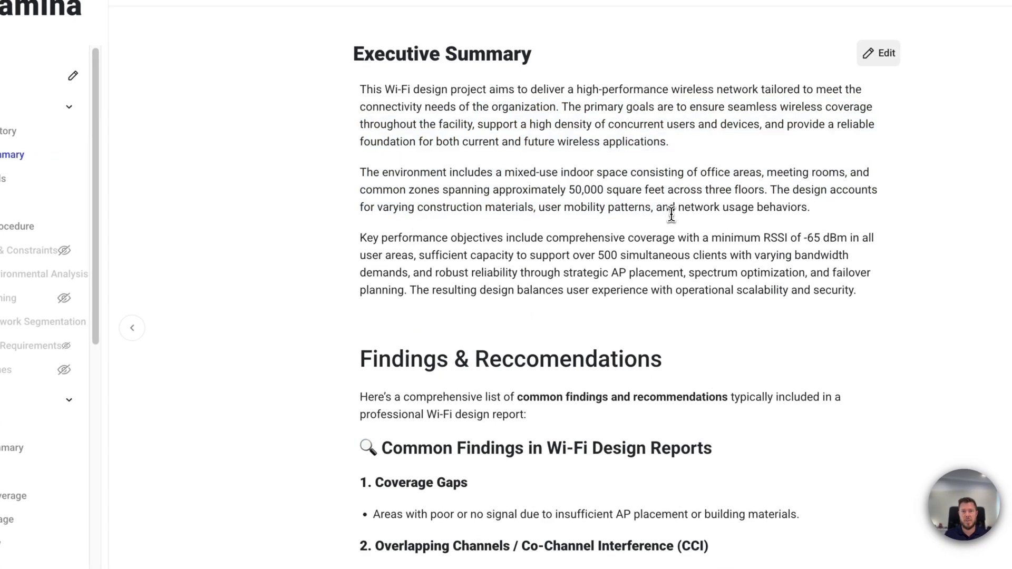
{"action": "scroll", "coordinate": [628, 205], "scroll_direction": "down", "scroll_amount": 2}
{"action": "scroll", "coordinate": [644, 355], "scroll_direction": "down", "scroll_amount": 15}
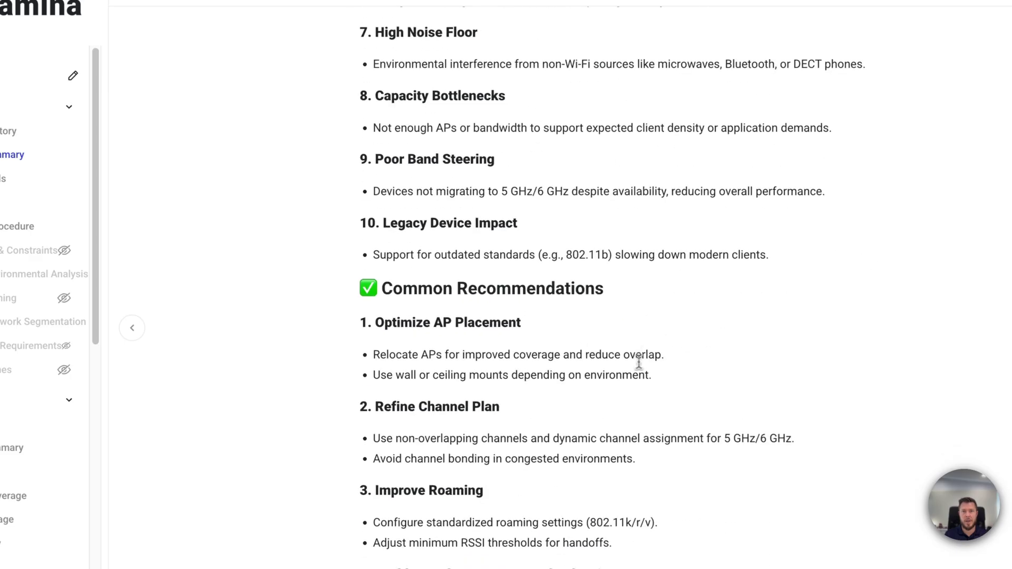
Review the Bill of Materials, Report Body and Installation Procedure pages, ending on AP Placement.
{"action": "left_click", "coordinate": [48, 201]}
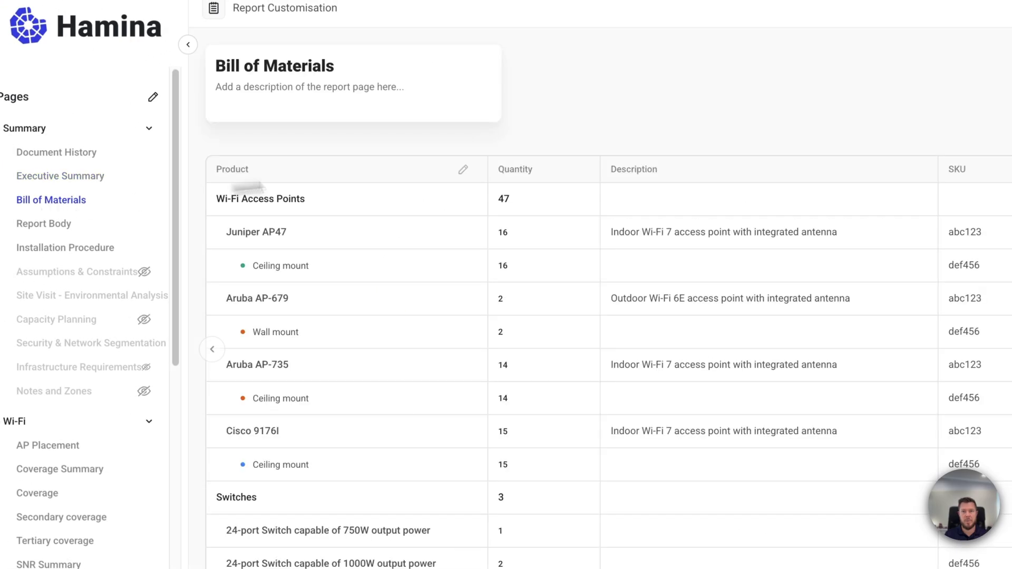
{"action": "left_click", "coordinate": [48, 224]}
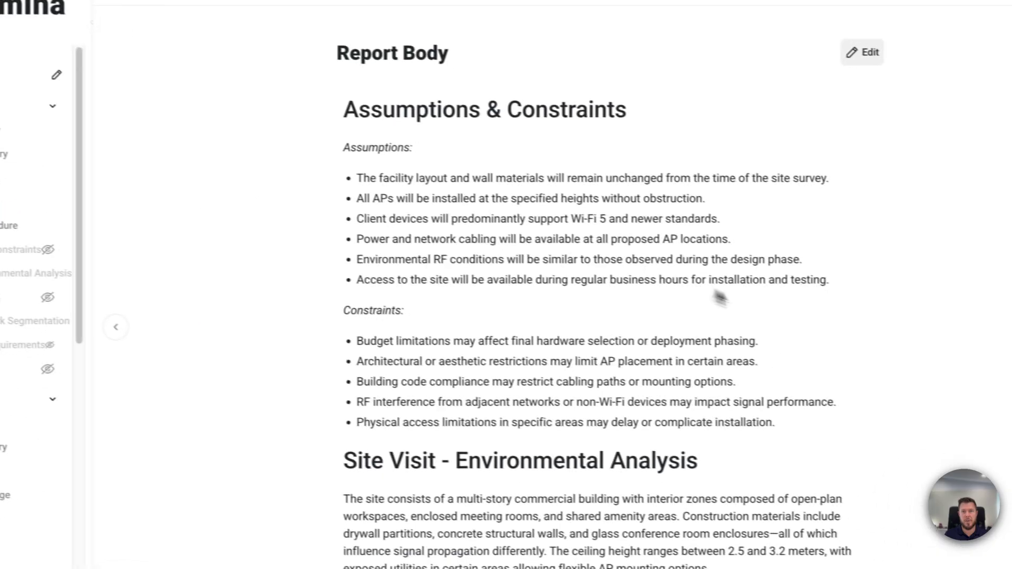
{"action": "scroll", "coordinate": [720, 298], "scroll_direction": "down", "scroll_amount": 20}
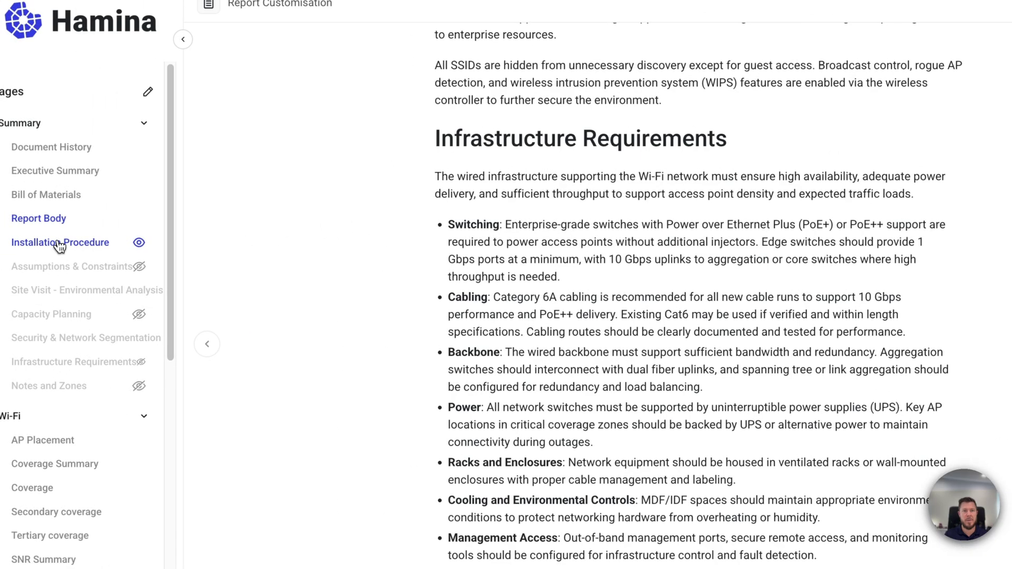
{"action": "left_click", "coordinate": [59, 246]}
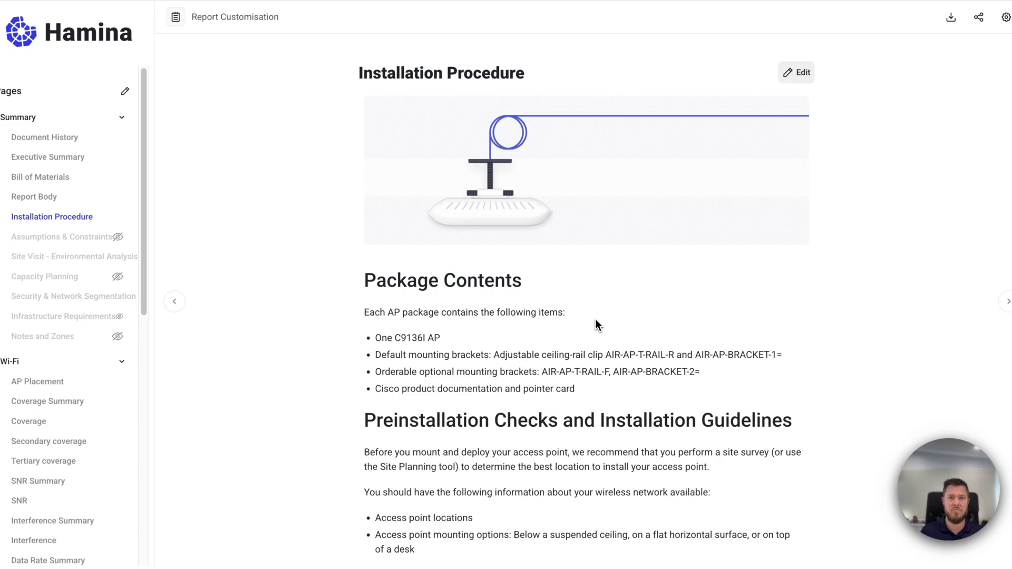
{"action": "scroll", "coordinate": [596, 318], "scroll_direction": "down", "scroll_amount": 5}
{"action": "scroll", "coordinate": [595, 318], "scroll_direction": "down", "scroll_amount": 16}
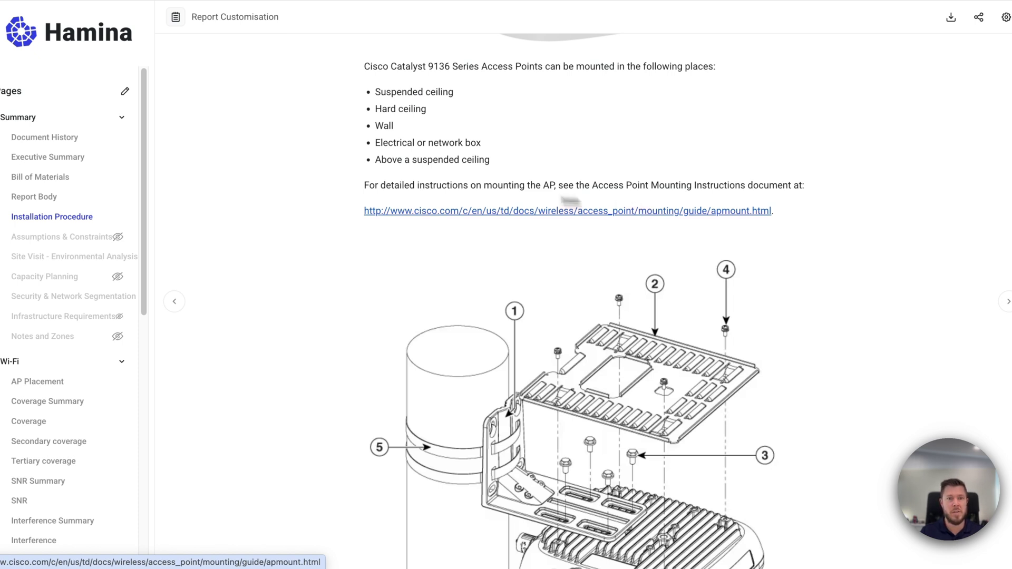
{"action": "scroll", "coordinate": [90, 316], "scroll_direction": "down", "scroll_amount": 4}
{"action": "scroll", "coordinate": [87, 316], "scroll_direction": "down", "scroll_amount": 1}
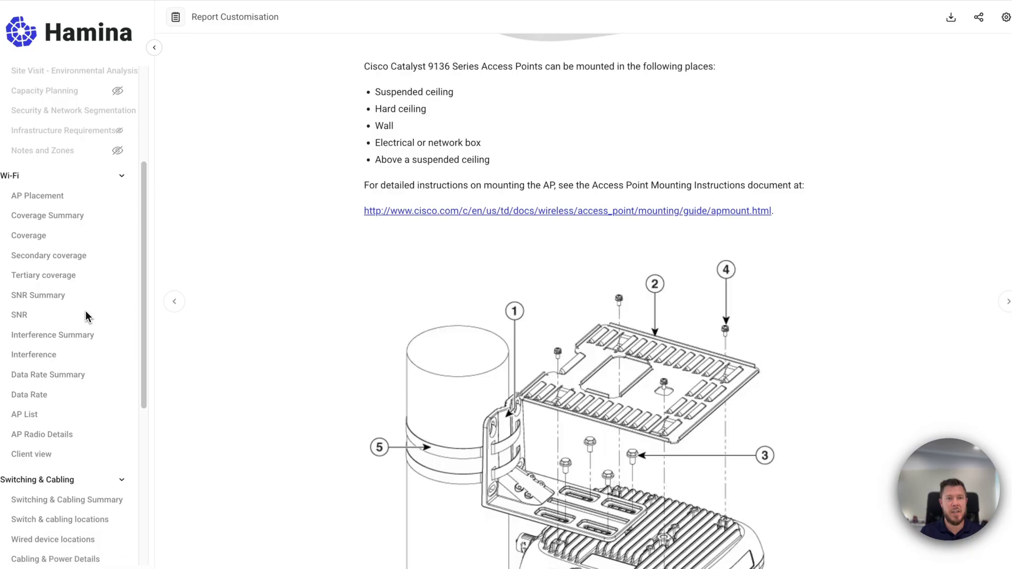
{"action": "left_click", "coordinate": [36, 202]}
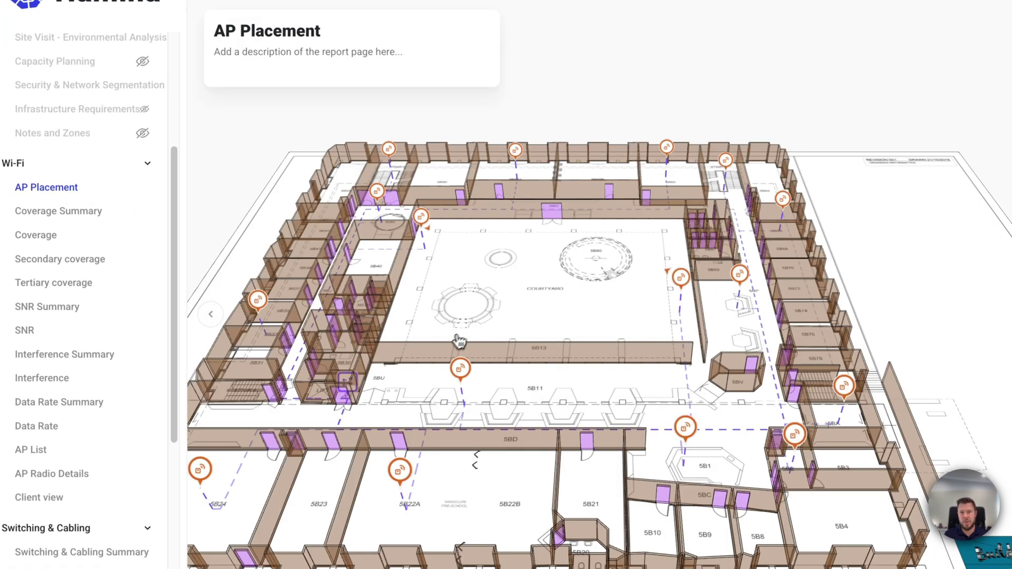
Orbit the AP Placement 3-D floor plan and scroll through the Coverage Summary.
{"action": "left_click_drag", "start_coordinate": [464, 340], "coordinate": [626, 432]}
{"action": "left_click_drag", "start_coordinate": [574, 371], "coordinate": [700, 341]}
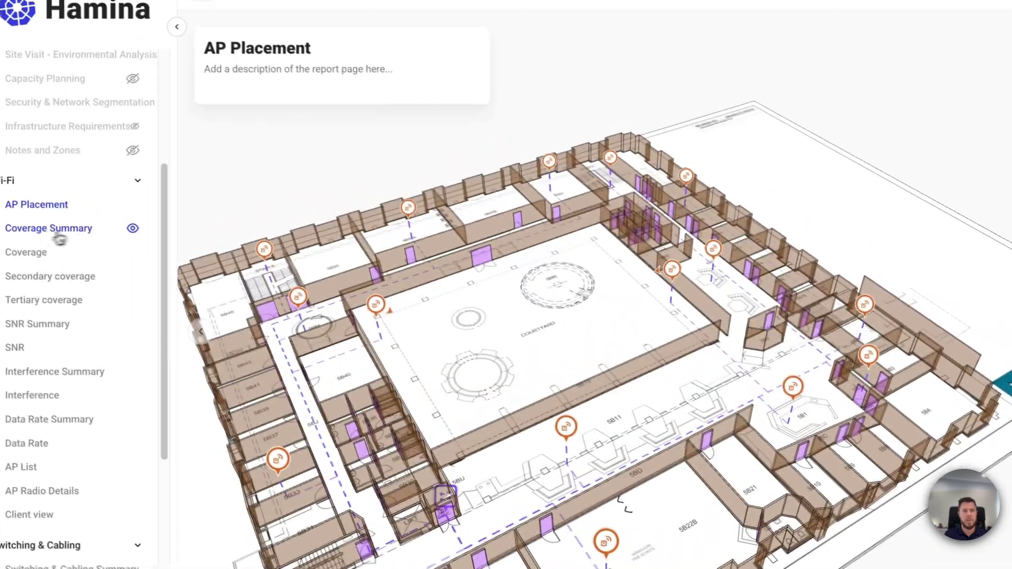
{"action": "left_click", "coordinate": [59, 237]}
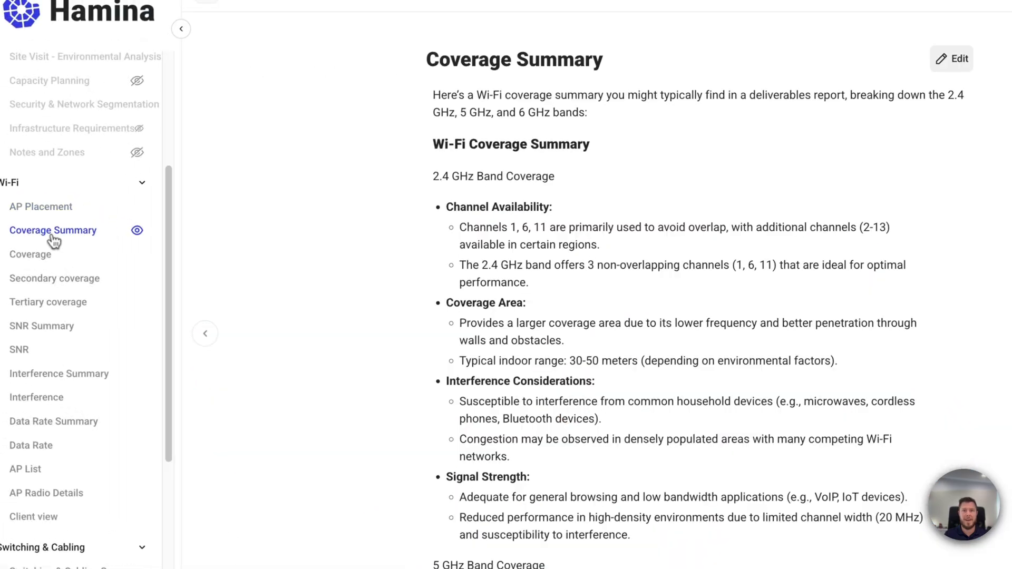
{"action": "scroll", "coordinate": [587, 305], "scroll_direction": "down", "scroll_amount": 5}
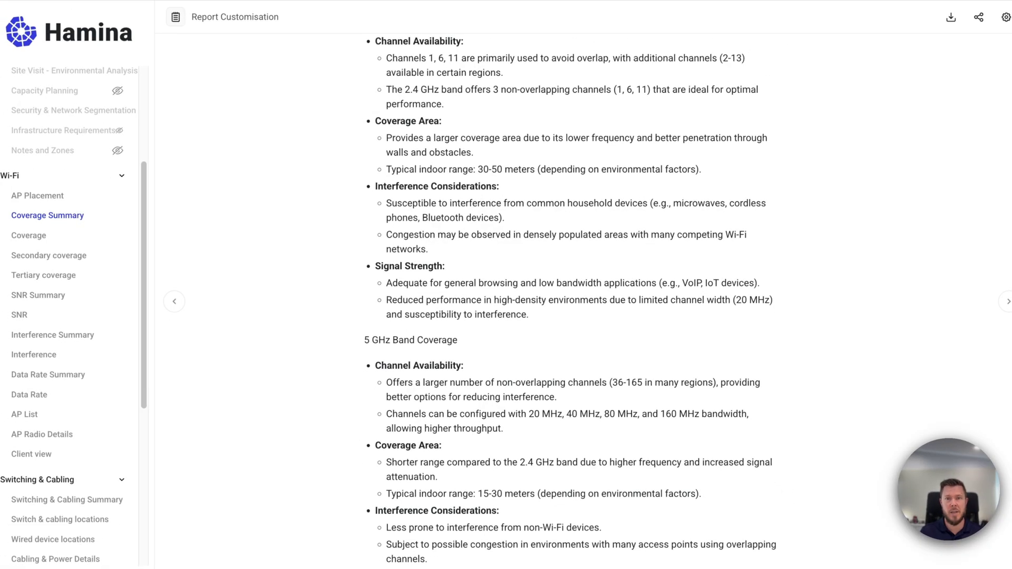
{"action": "scroll", "coordinate": [583, 298], "scroll_direction": "down", "scroll_amount": 1}
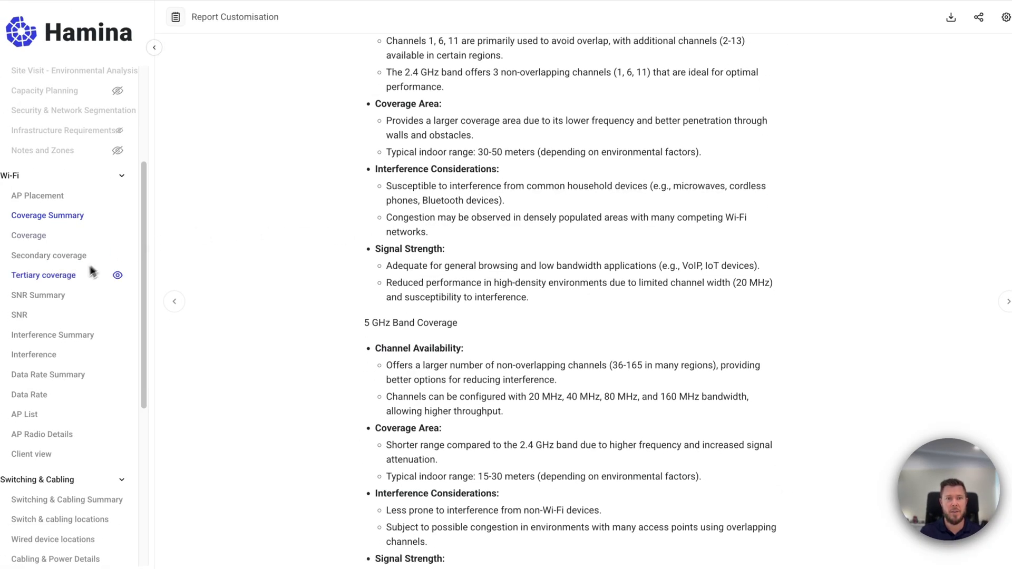
Step through the SNR, Interference, Data Rate, AP List and AP Radio Details pages to Client view.
{"action": "left_click", "coordinate": [54, 294]}
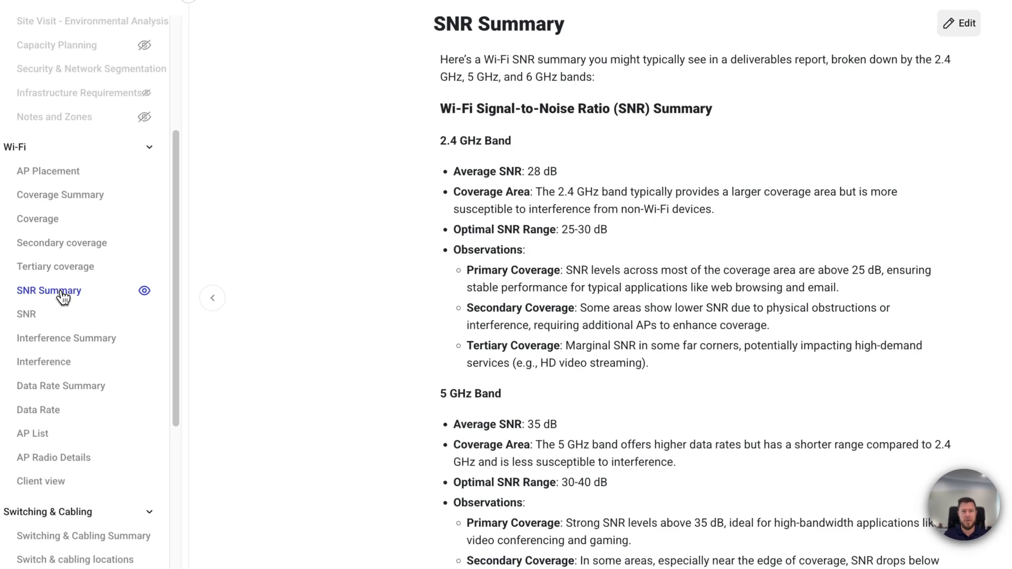
{"action": "left_click", "coordinate": [33, 314]}
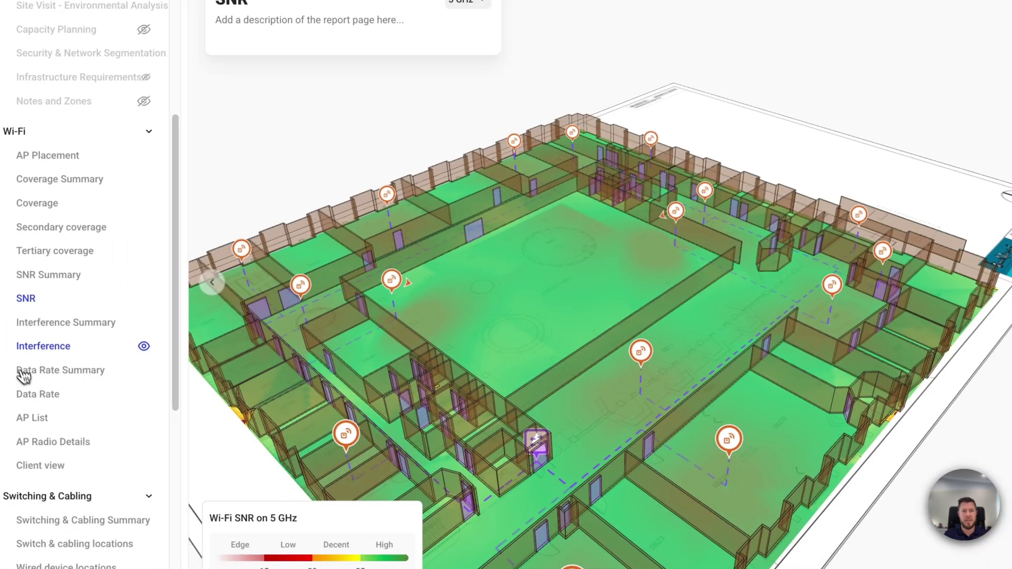
{"action": "left_click", "coordinate": [33, 346]}
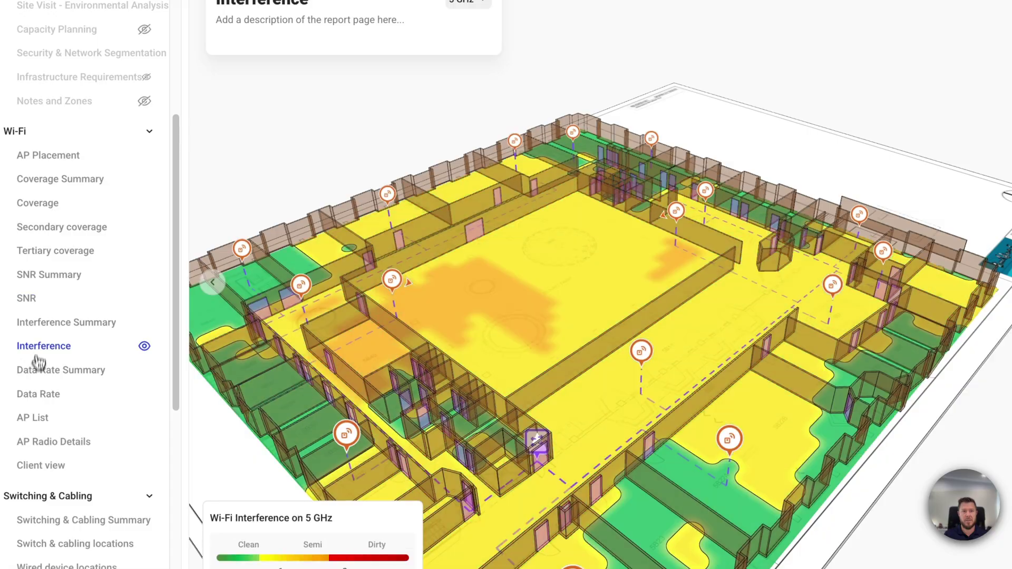
{"action": "left_click", "coordinate": [35, 398]}
{"action": "left_click", "coordinate": [55, 372]}
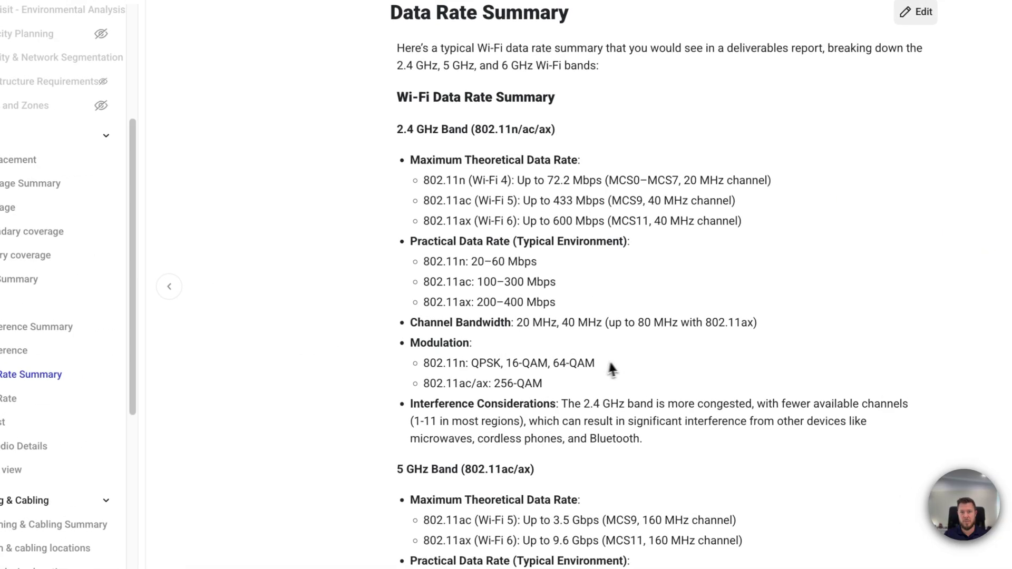
{"action": "scroll", "coordinate": [617, 327], "scroll_direction": "down", "scroll_amount": 10}
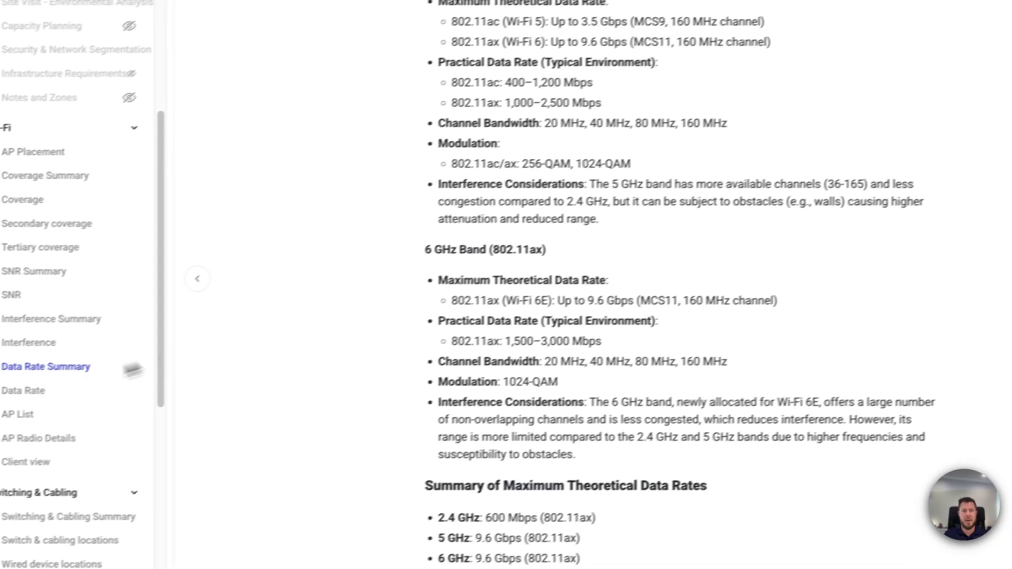
{"action": "left_click", "coordinate": [34, 411]}
{"action": "left_click", "coordinate": [42, 435]}
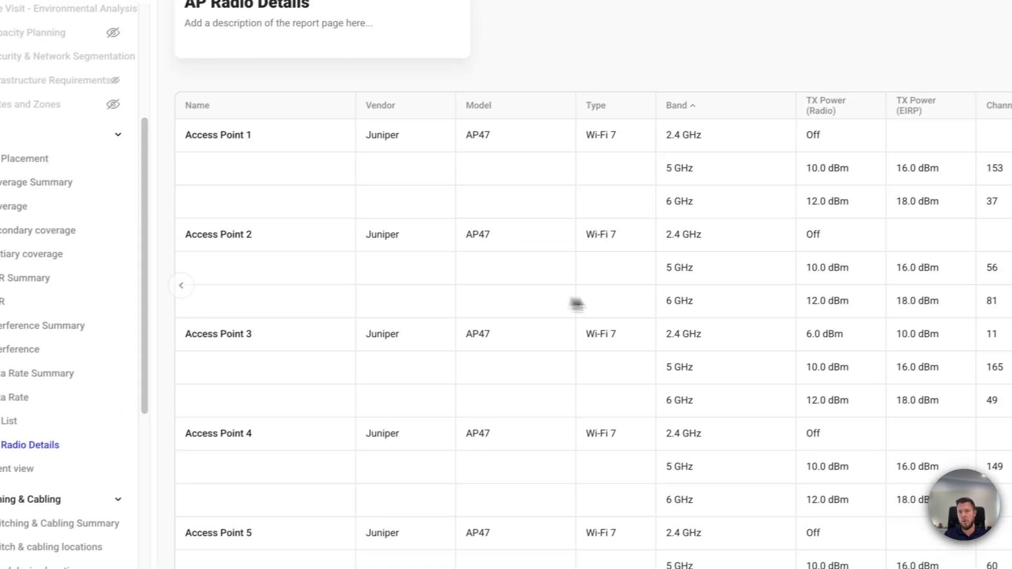
{"action": "left_click", "coordinate": [15, 469]}
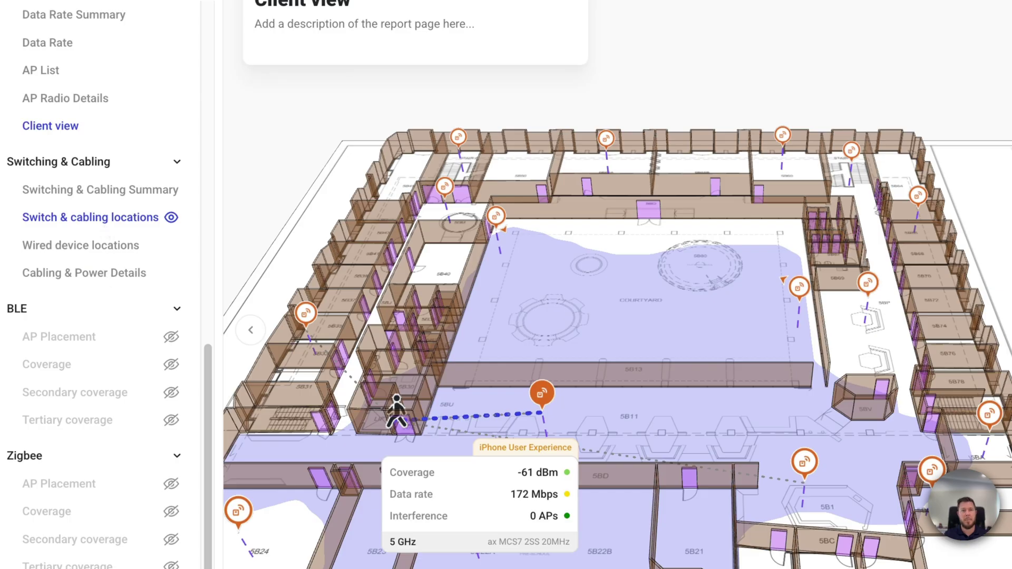
{"action": "scroll", "coordinate": [111, 263], "scroll_direction": "down", "scroll_amount": 1}
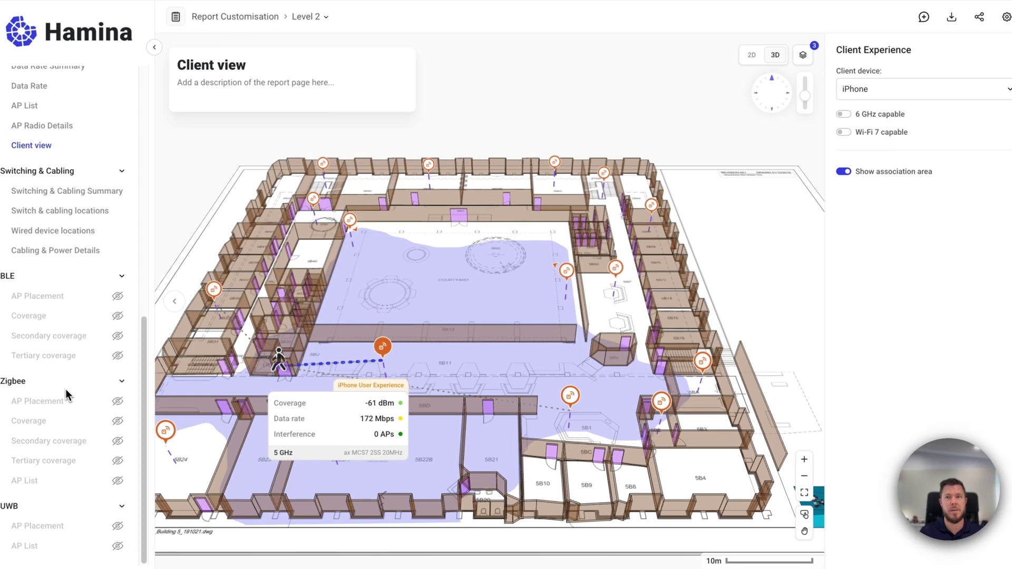
{"action": "scroll", "coordinate": [67, 396], "scroll_direction": "up", "scroll_amount": 10}
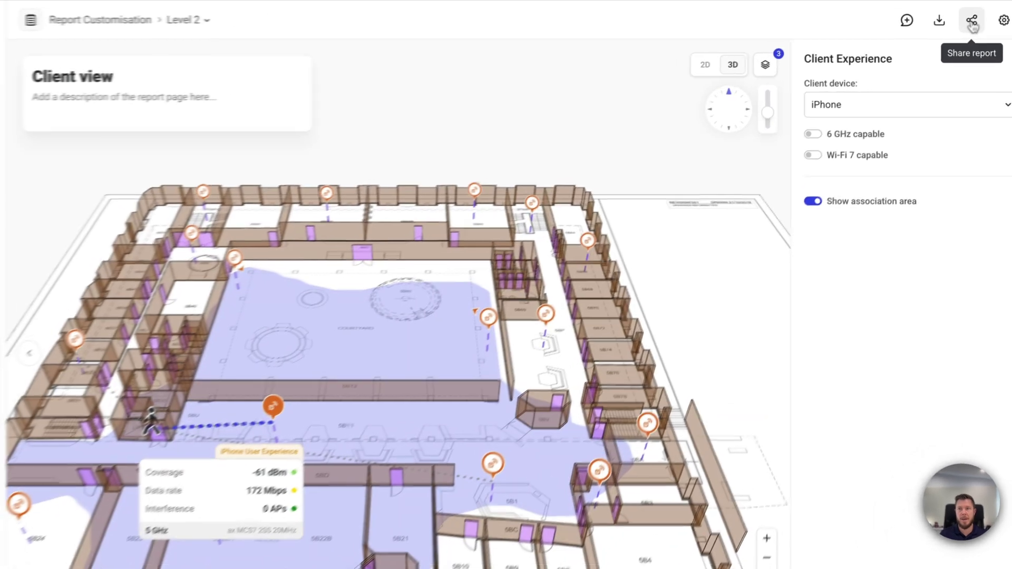
Open the Share report dialog, close it and reopen it to show the online and PDF links.
{"action": "left_click", "coordinate": [979, 19]}
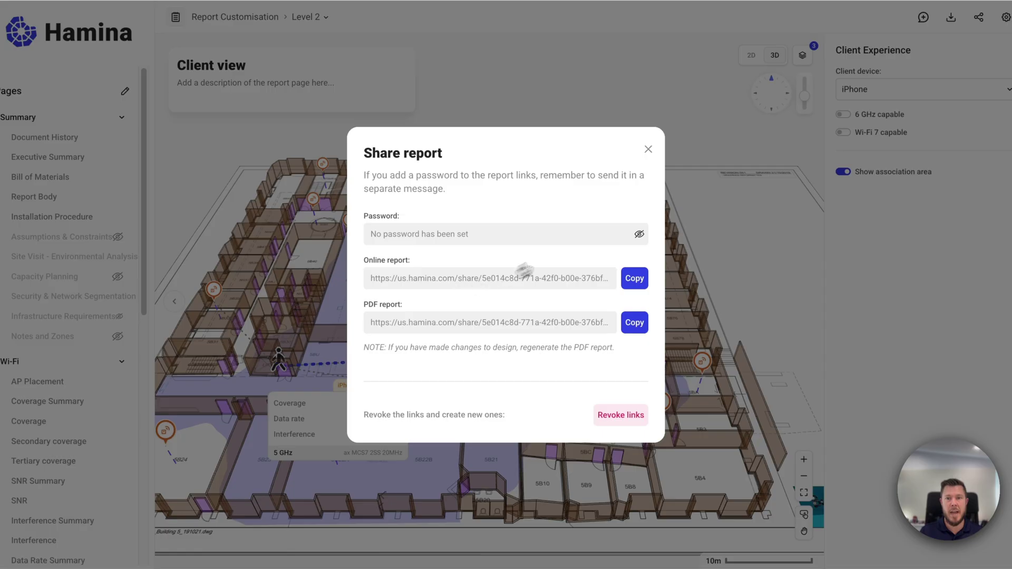
{"action": "left_click", "coordinate": [648, 150]}
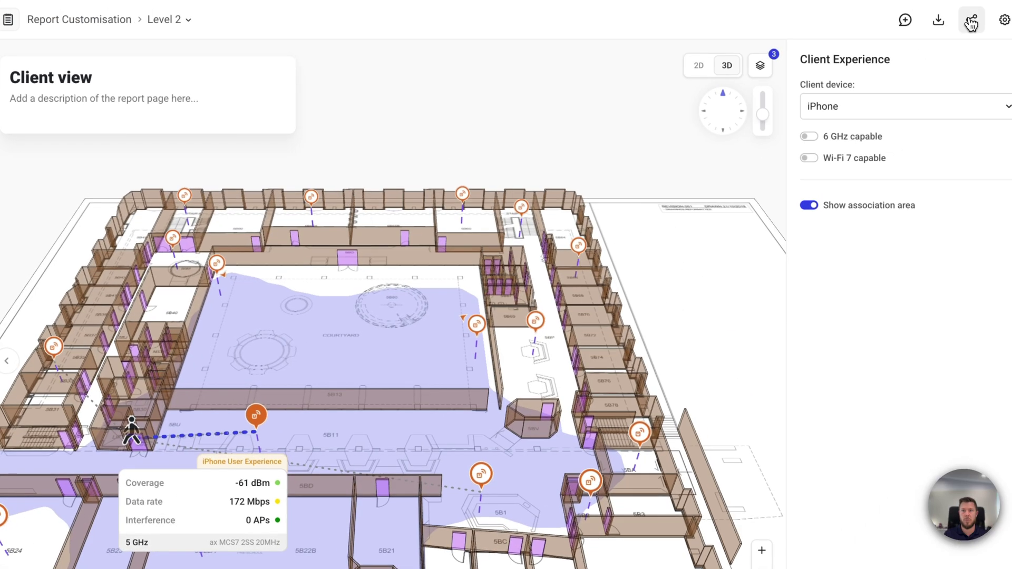
{"action": "left_click", "coordinate": [972, 24]}
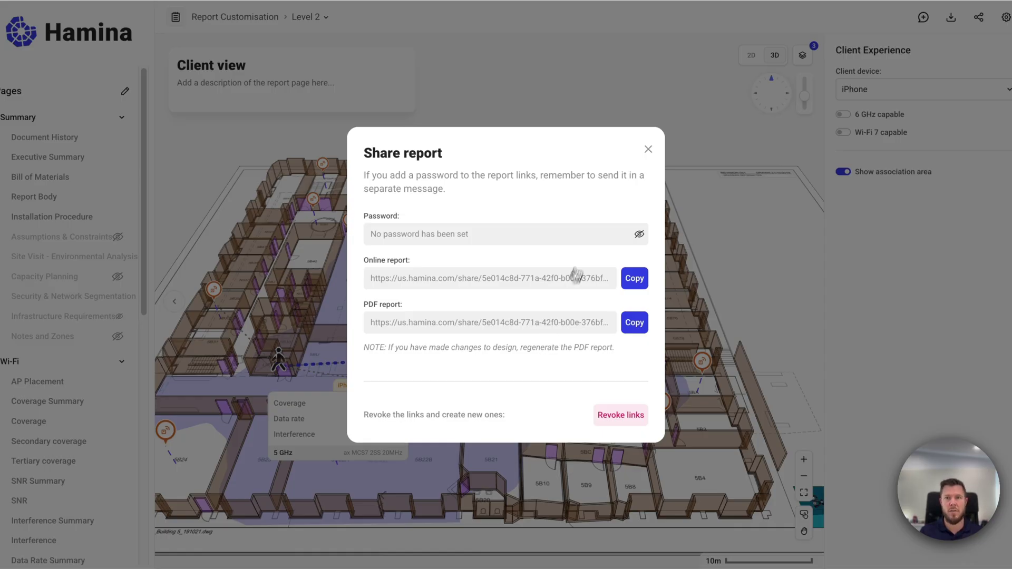
{"action": "left_click", "coordinate": [649, 151]}
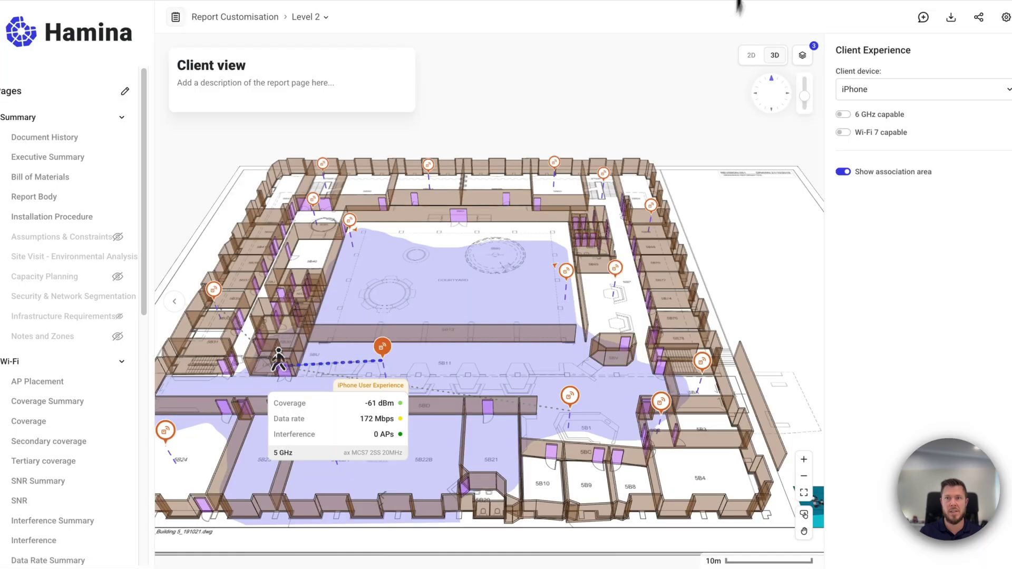
{"action": "left_click", "coordinate": [979, 17]}
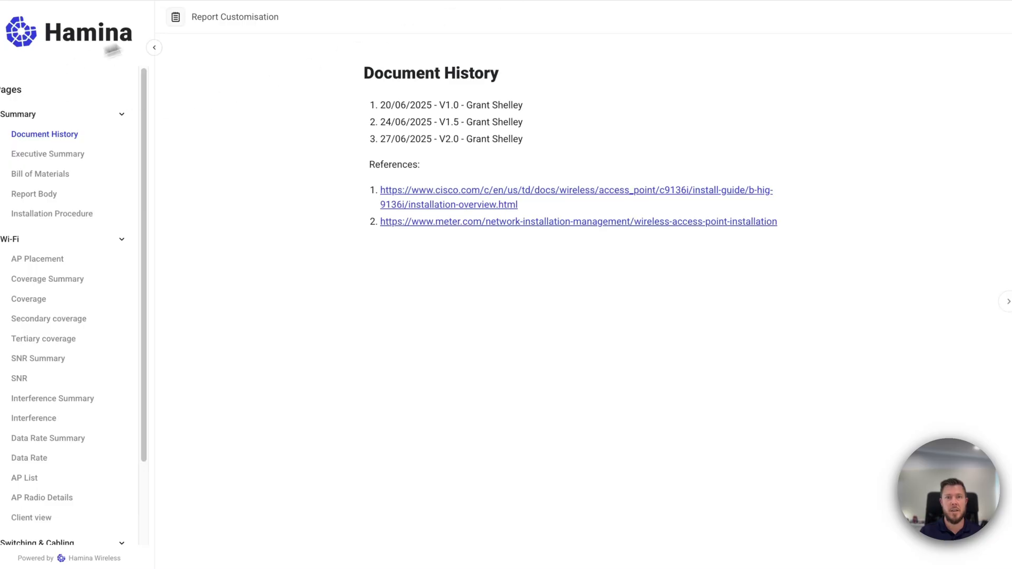
In the shared report, view the Executive Summary, Bill of Materials and AP Placement, selecting access point 27.
{"action": "left_click", "coordinate": [45, 155]}
{"action": "scroll", "coordinate": [582, 296], "scroll_direction": "down", "scroll_amount": 12}
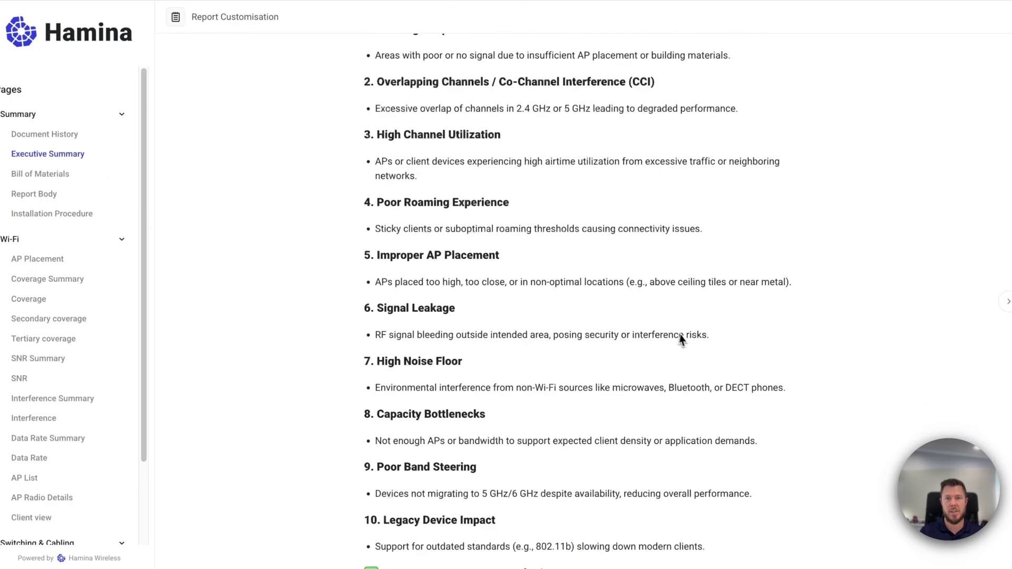
{"action": "scroll", "coordinate": [688, 341], "scroll_direction": "down", "scroll_amount": 6}
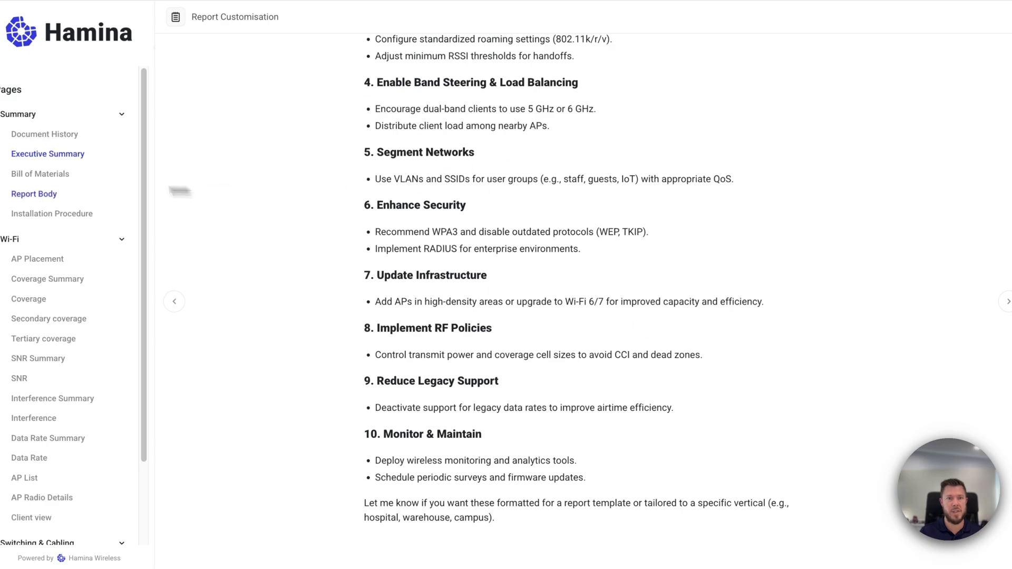
{"action": "left_click", "coordinate": [58, 178]}
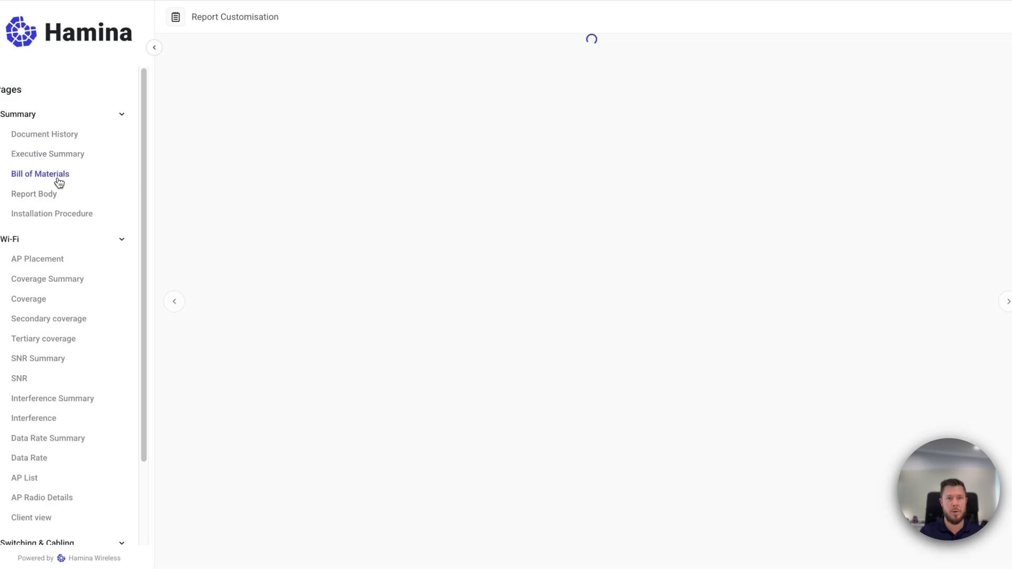
{"action": "left_click", "coordinate": [60, 259]}
{"action": "left_click", "coordinate": [563, 296]}
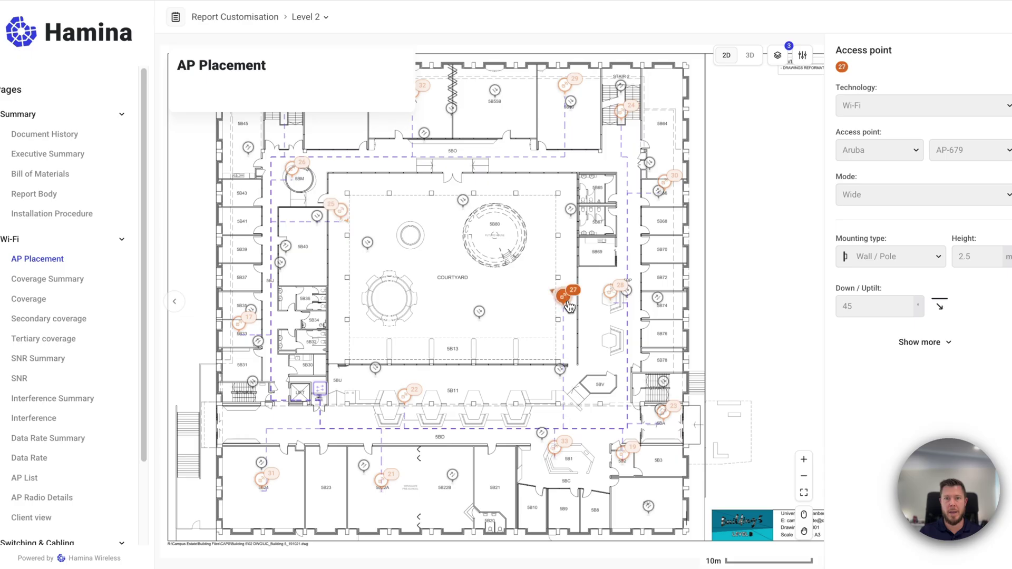
Check the Coverage Summary, then view the 5 GHz Coverage heatmap while toggling access points 27 and 26.
{"action": "left_click", "coordinate": [47, 278]}
{"action": "scroll", "coordinate": [480, 241], "scroll_direction": "down", "scroll_amount": 12}
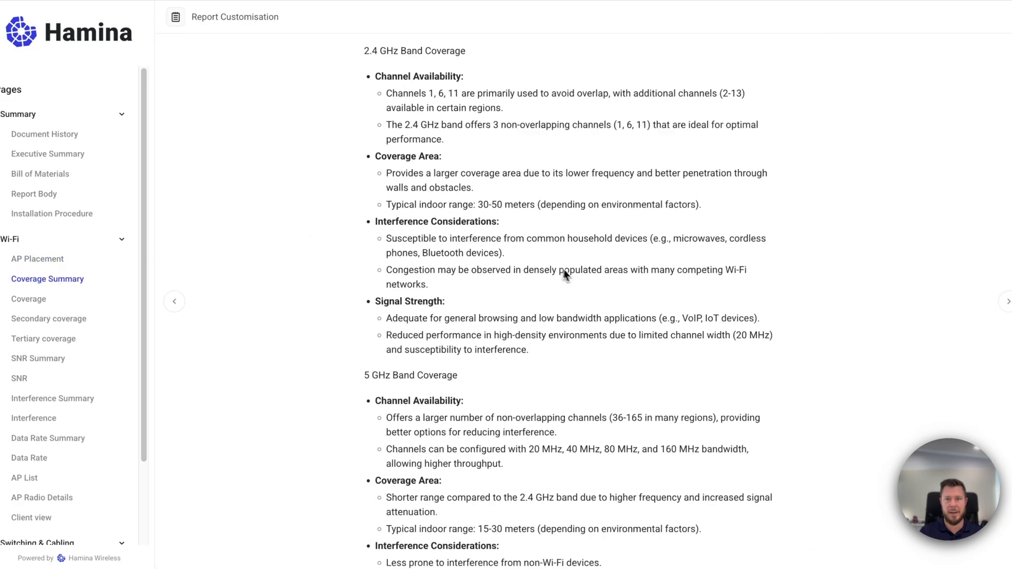
{"action": "scroll", "coordinate": [53, 324], "scroll_direction": "down", "scroll_amount": 2}
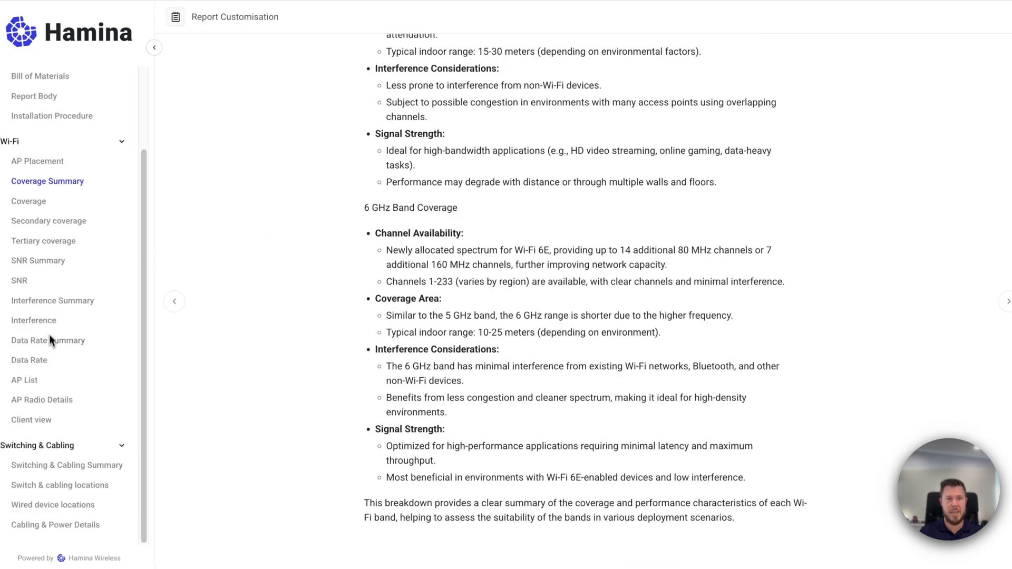
{"action": "left_click", "coordinate": [47, 322]}
{"action": "left_click", "coordinate": [32, 203]}
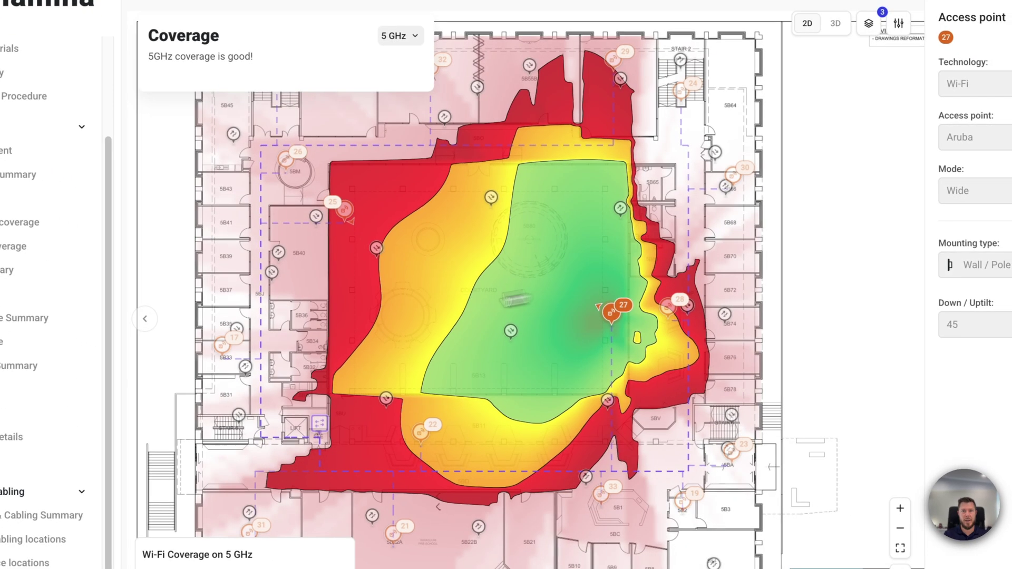
{"action": "left_click", "coordinate": [474, 285]}
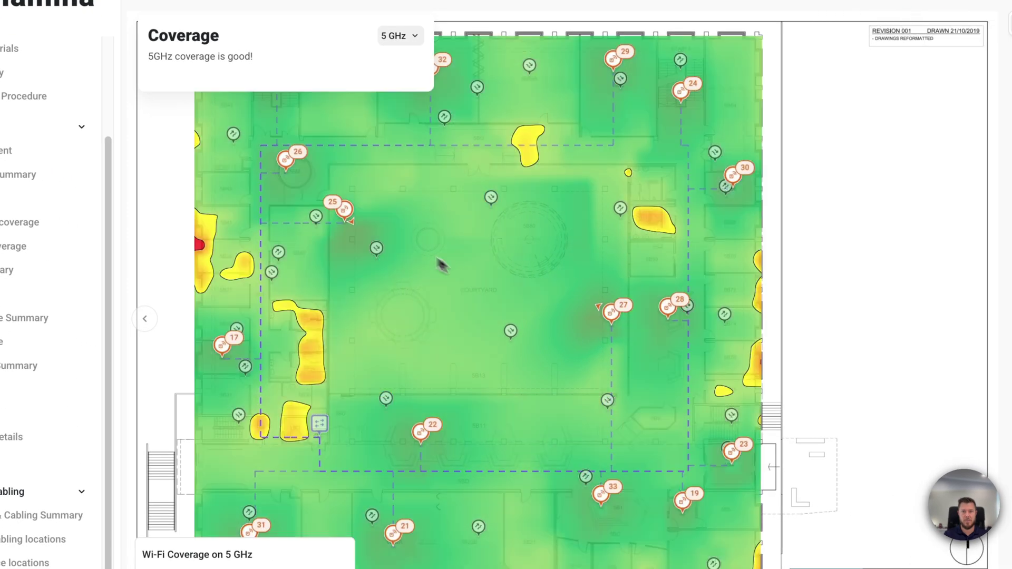
{"action": "left_click", "coordinate": [285, 159]}
{"action": "left_click", "coordinate": [404, 177]}
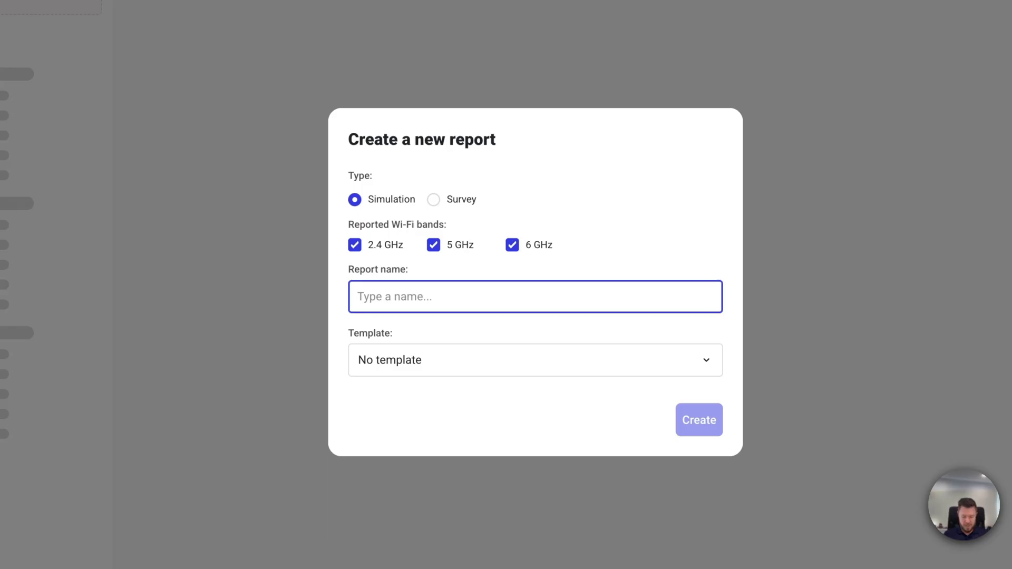
Name the report 'This is another test report' and base it on the Office Test Report Customisation template.
{"action": "type", "text": "This is another test report"}
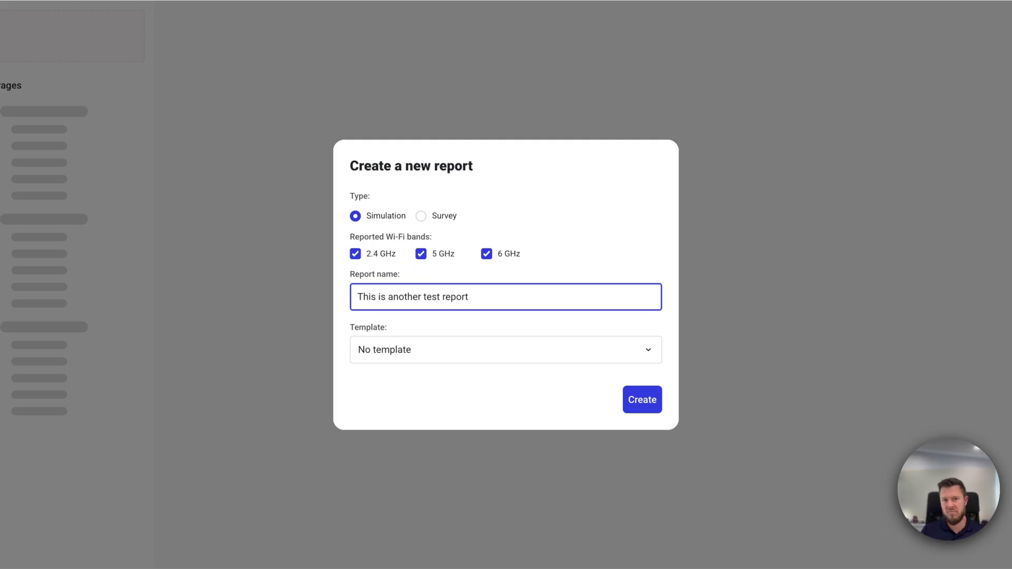
{"action": "left_click", "coordinate": [537, 358]}
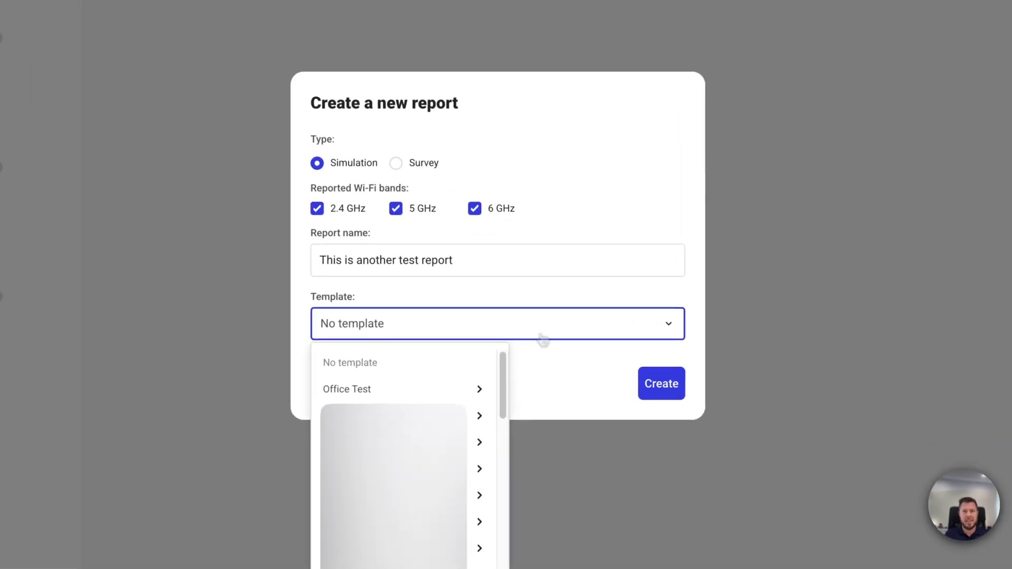
{"action": "mouse_move", "coordinate": [477, 389]}
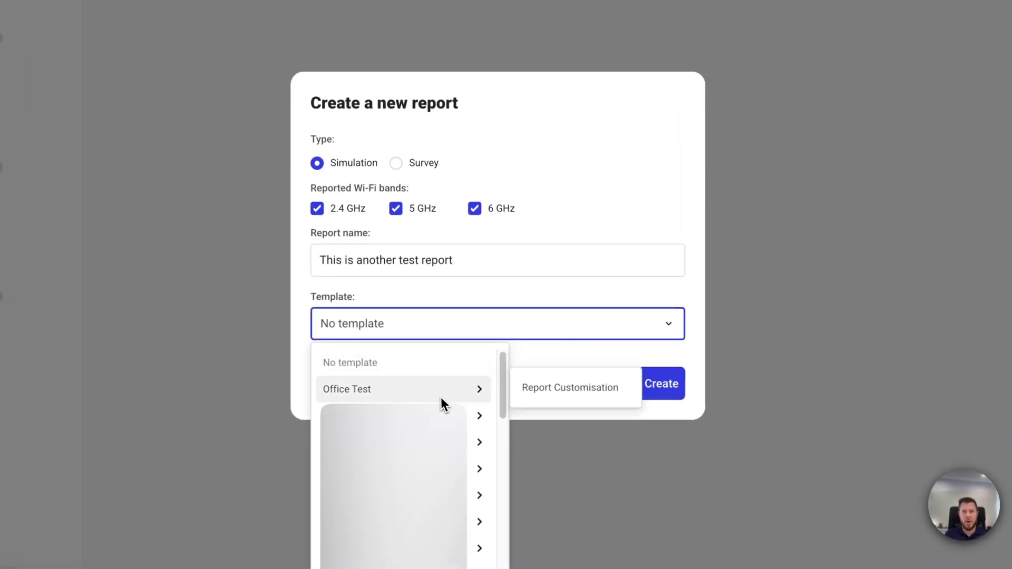
{"action": "left_click", "coordinate": [595, 390]}
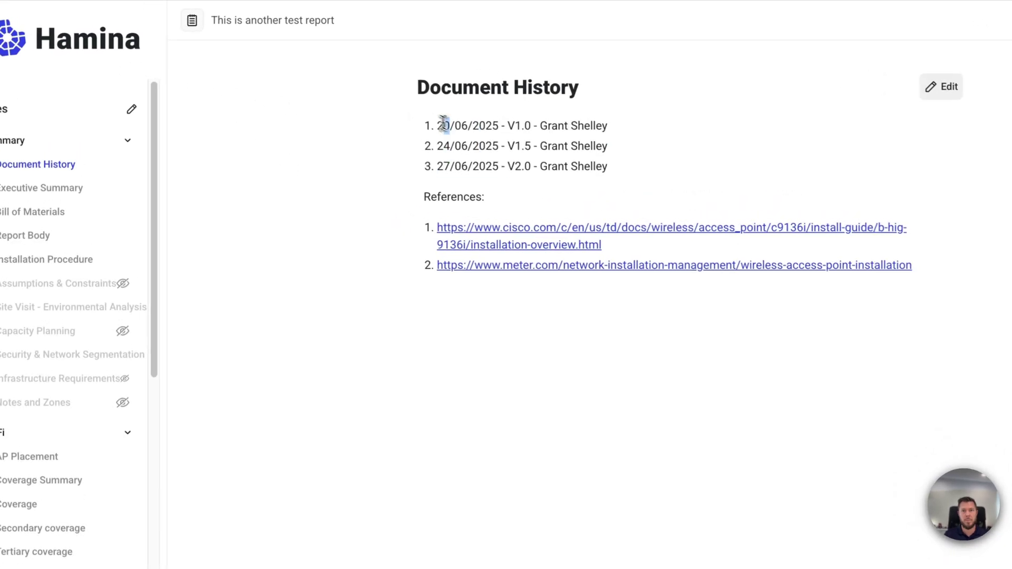
Check the Document History, Executive Summary, Bill of Materials, Report Body, Installation Procedure and Coverage Summary pages.
{"action": "left_click_drag", "start_coordinate": [443, 125], "coordinate": [599, 214]}
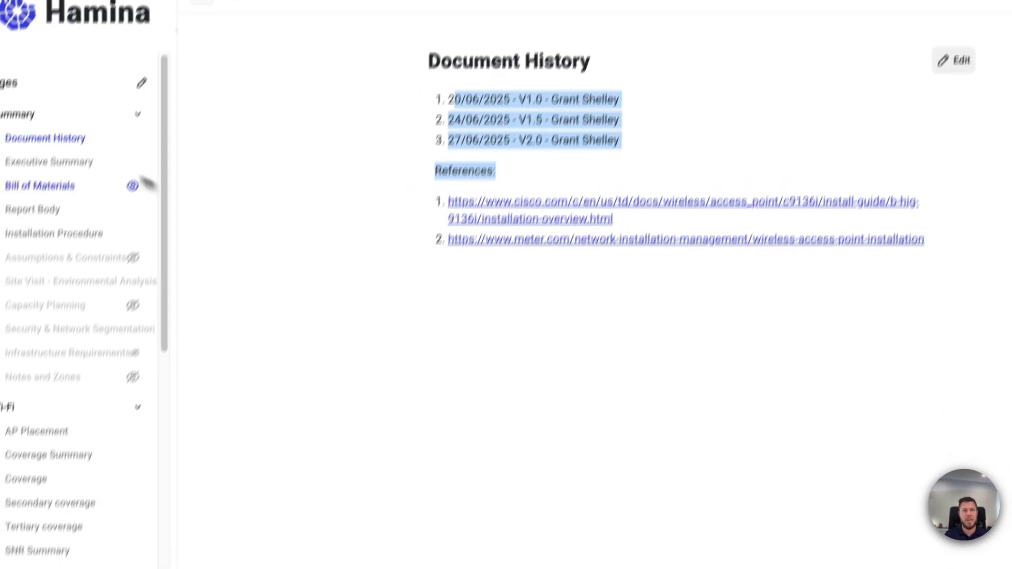
{"action": "left_click", "coordinate": [42, 187]}
{"action": "left_click", "coordinate": [68, 159]}
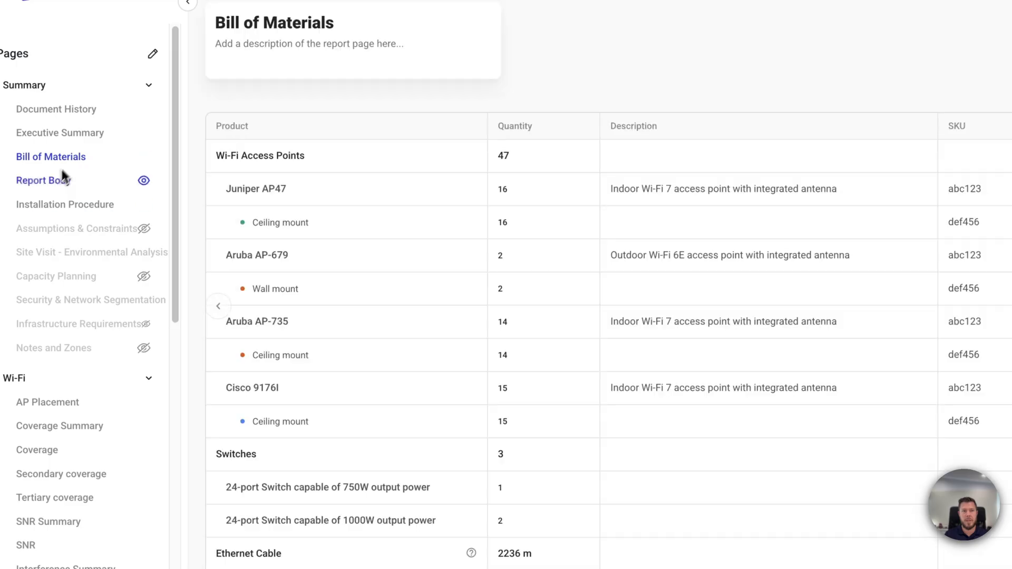
{"action": "left_click", "coordinate": [62, 181]}
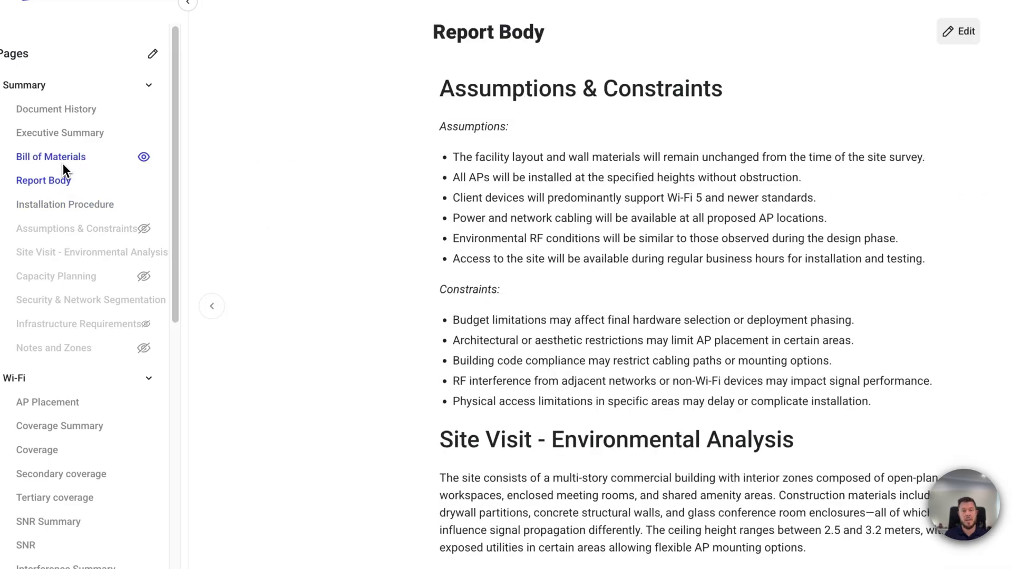
{"action": "left_click", "coordinate": [58, 209]}
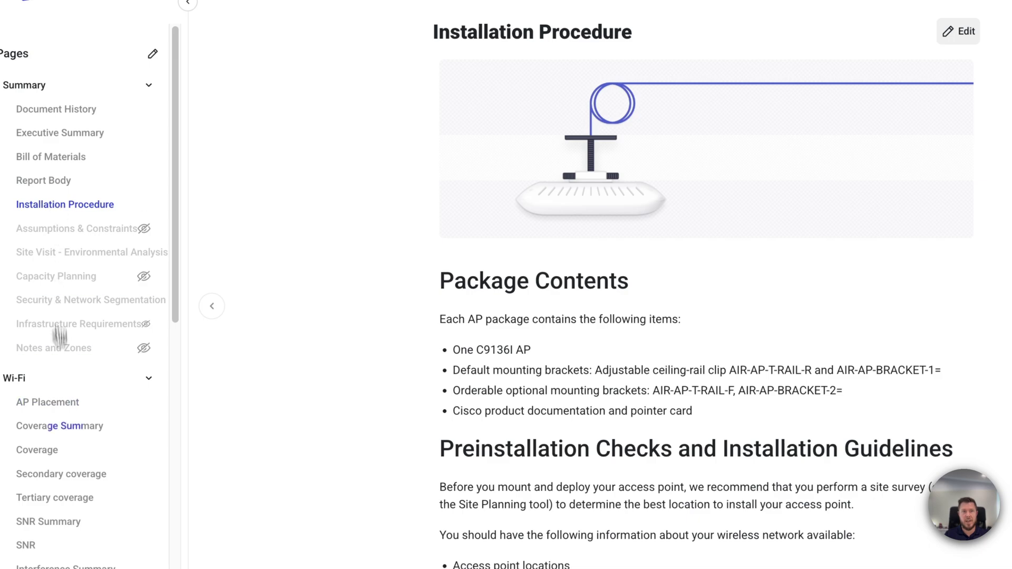
{"action": "left_click", "coordinate": [66, 432]}
{"action": "scroll", "coordinate": [570, 337], "scroll_direction": "down", "scroll_amount": 15}
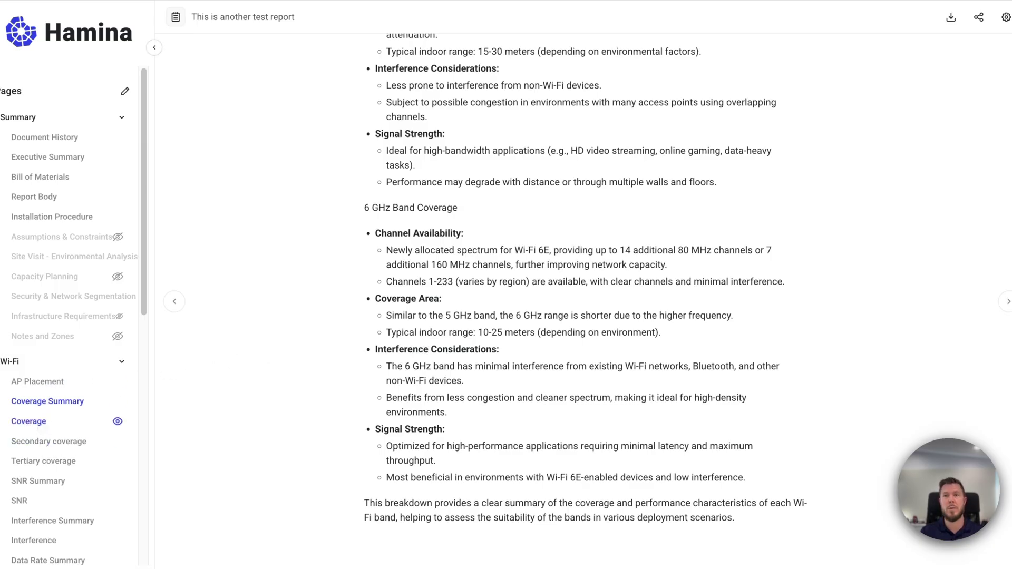
{"action": "left_click", "coordinate": [42, 430]}
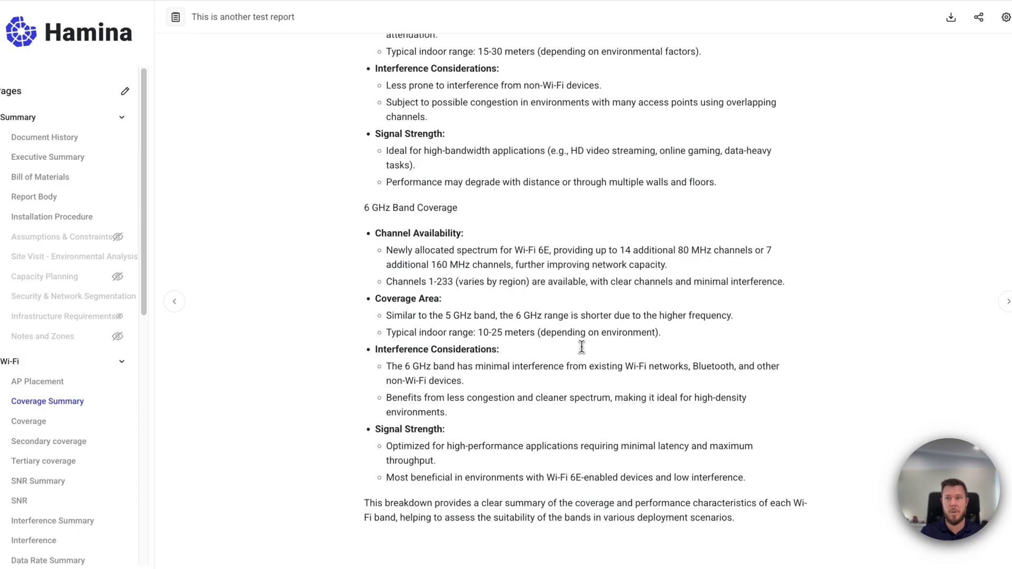
Generate an online share link for the new report with password protection disabled.
{"action": "left_click", "coordinate": [968, 25]}
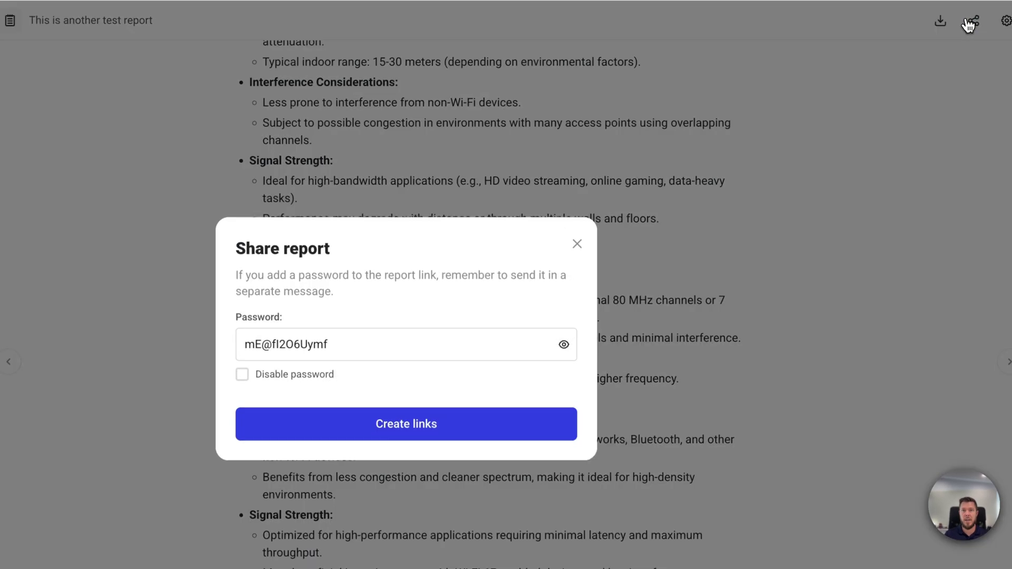
{"action": "left_click", "coordinate": [243, 376]}
{"action": "left_click", "coordinate": [454, 372]}
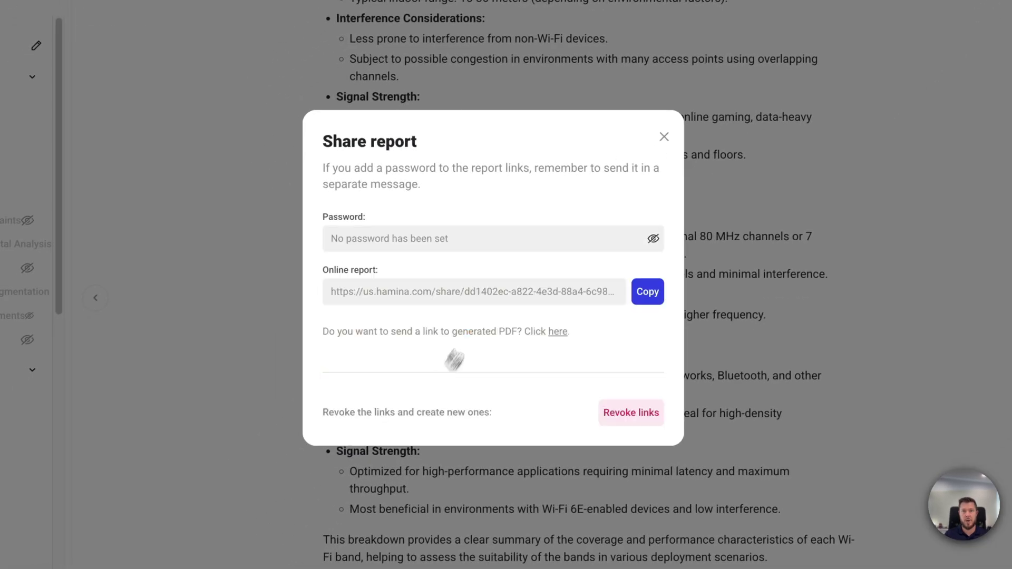